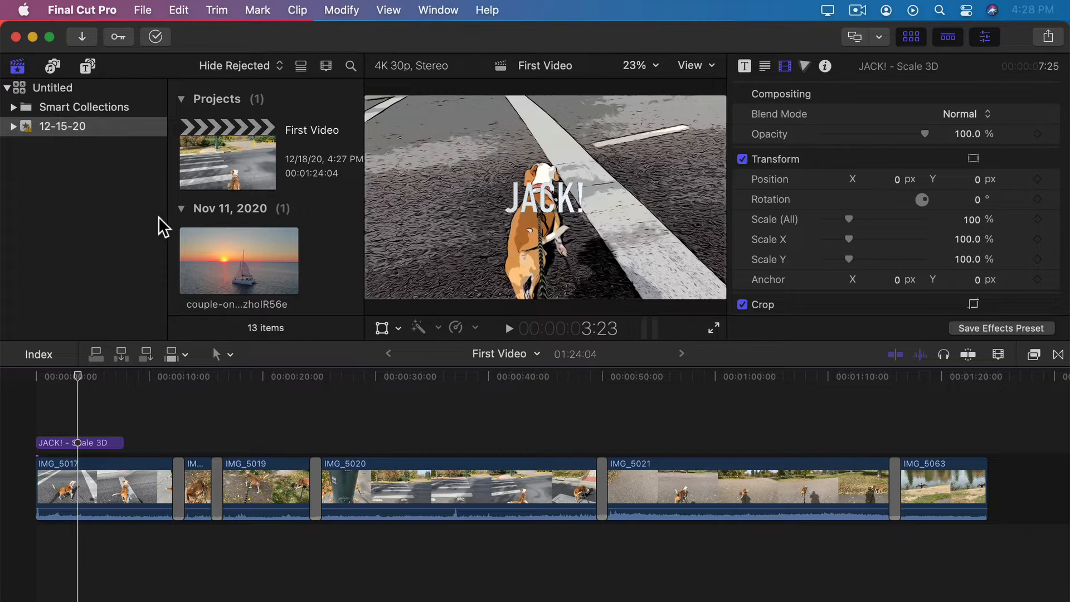
pyautogui.click(143, 10)
pyautogui.moveTo(175, 219)
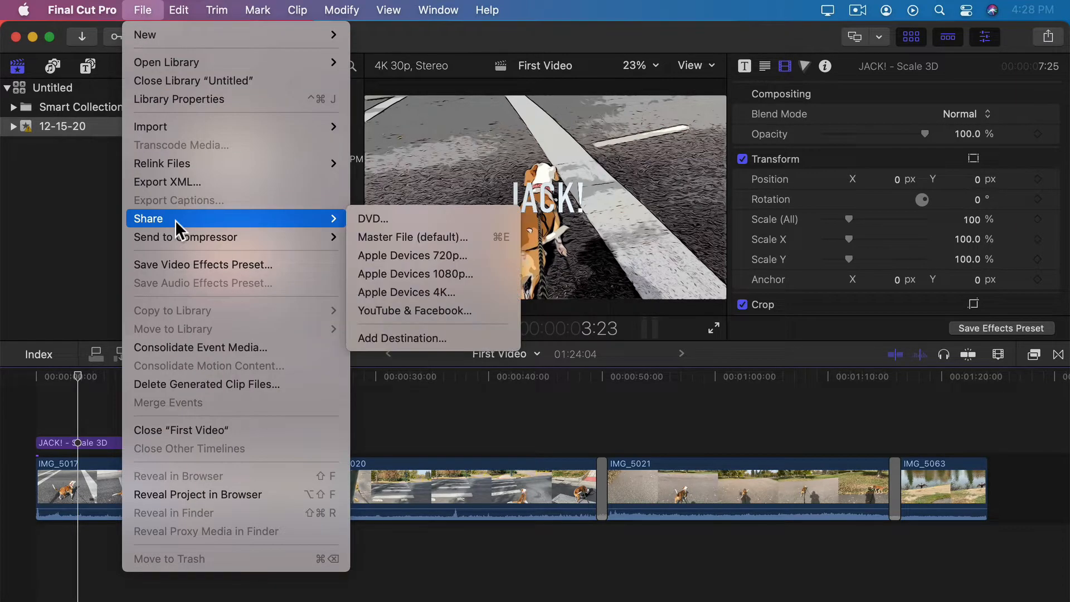
pyautogui.click(1051, 39)
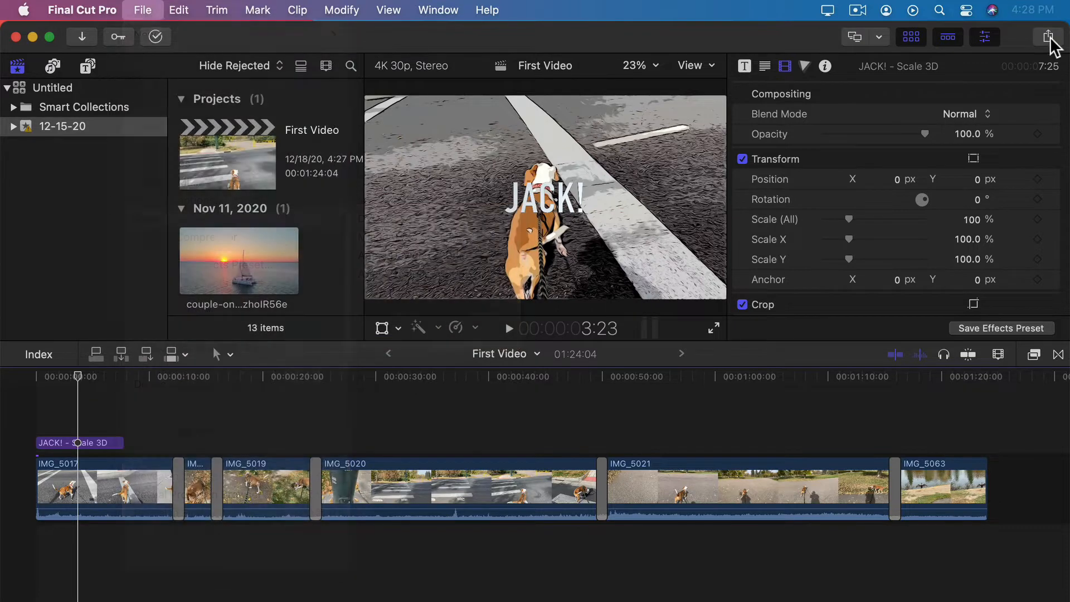
pyautogui.click(1051, 39)
pyautogui.press('Escape')
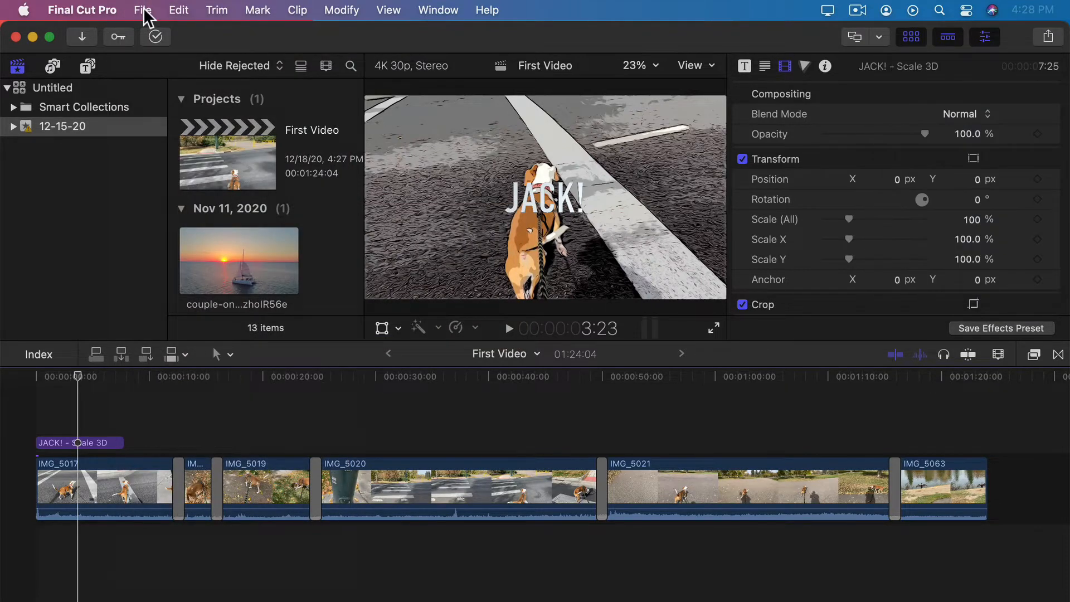
# Open the Master File share settings for the project and check the format choices, keeping Video and Audio
pyautogui.click(143, 10)
pyautogui.moveTo(152, 219)
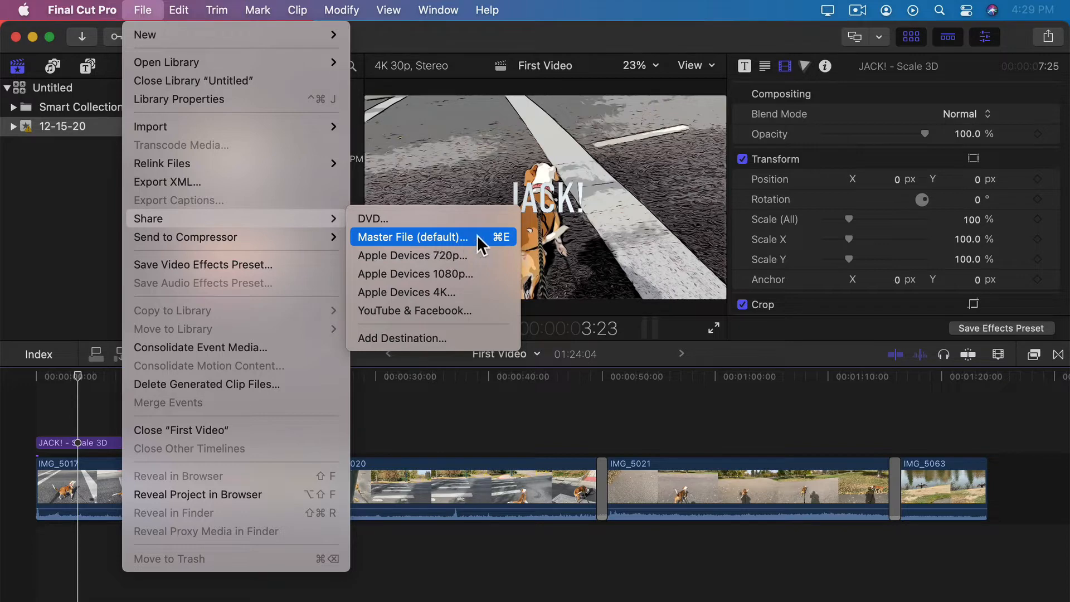
pyautogui.click(451, 236)
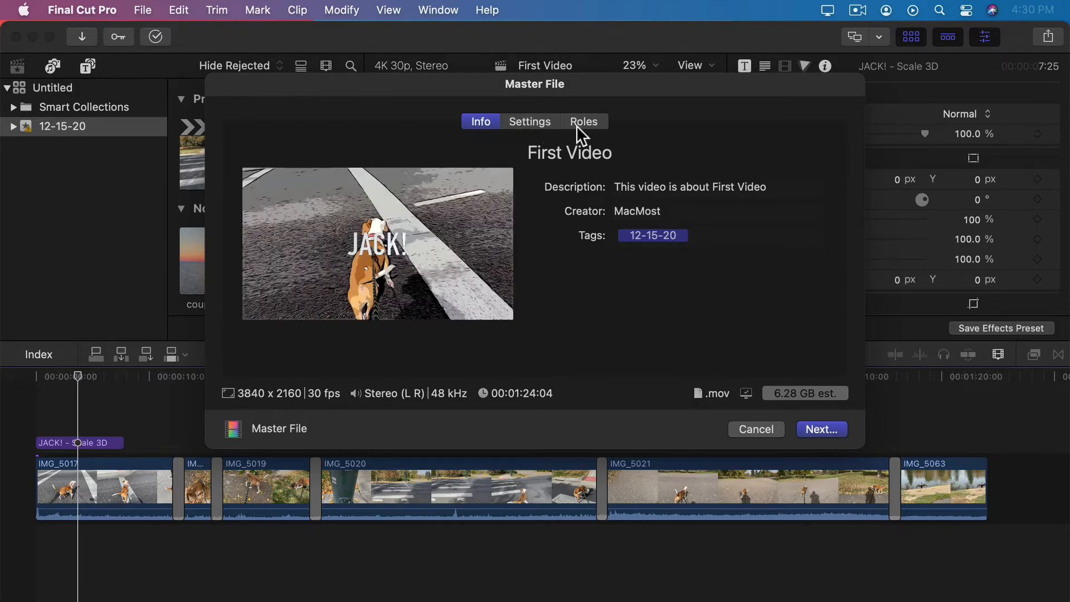
pyautogui.click(518, 121)
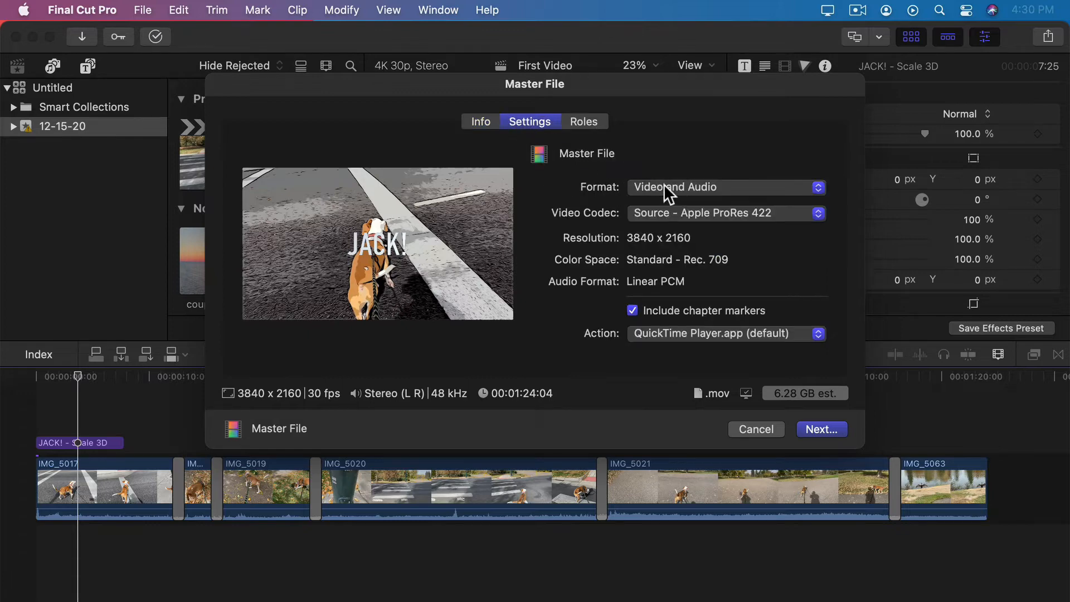
pyautogui.click(648, 190)
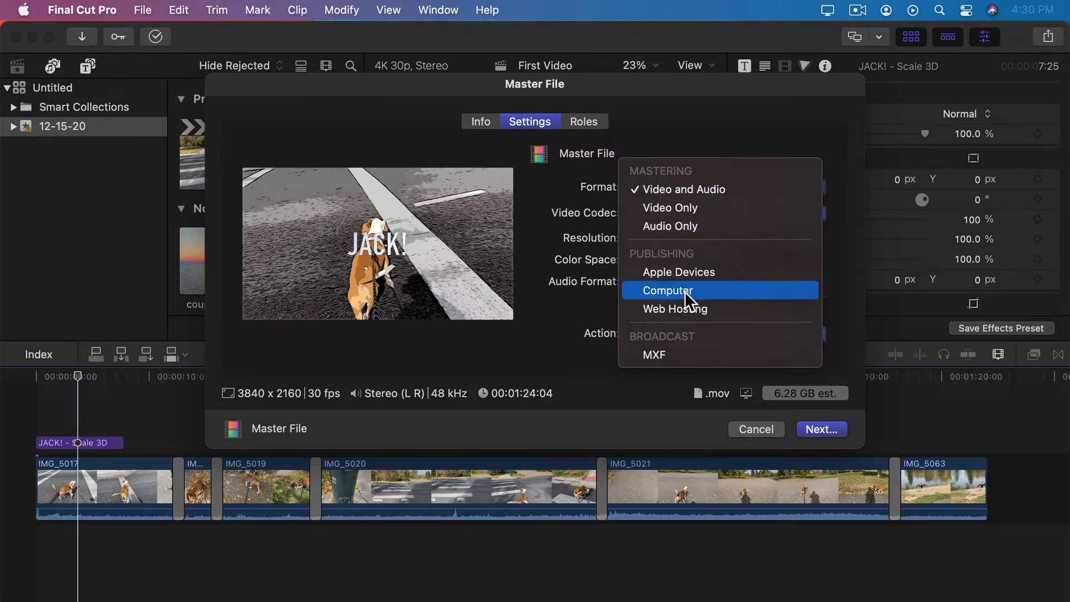
pyautogui.click(677, 188)
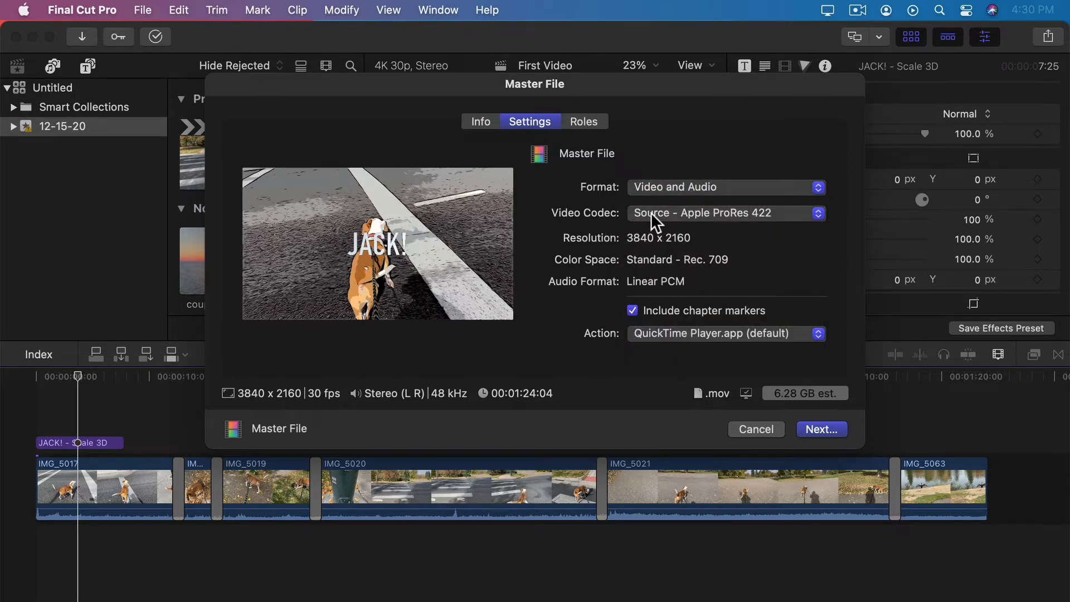
# Set the video codec to H.264 and the action to Save only, and check the save dialog without saving
pyautogui.click(651, 213)
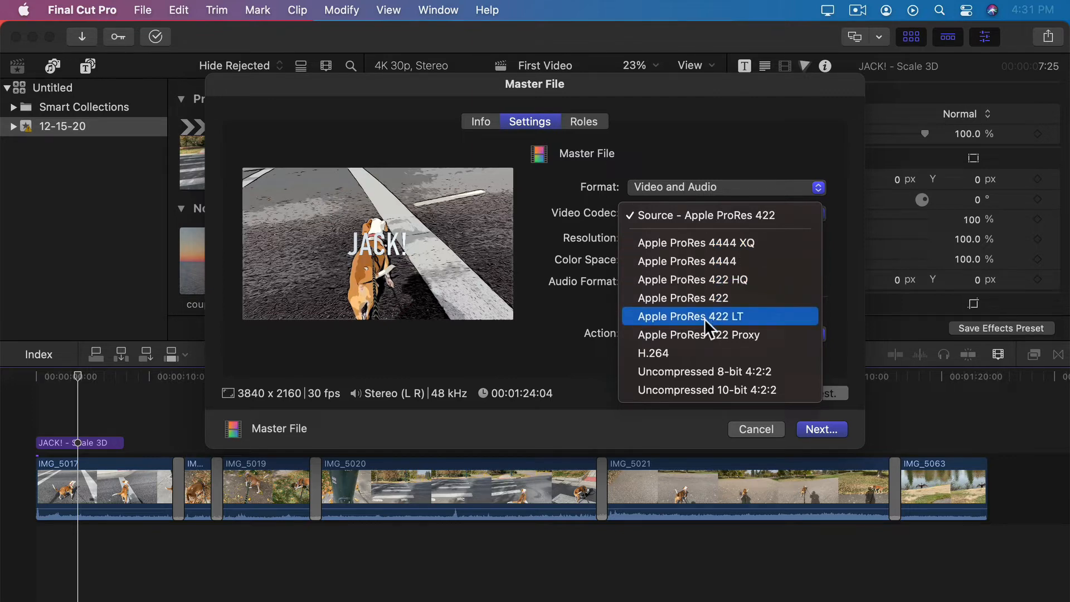
pyautogui.click(663, 354)
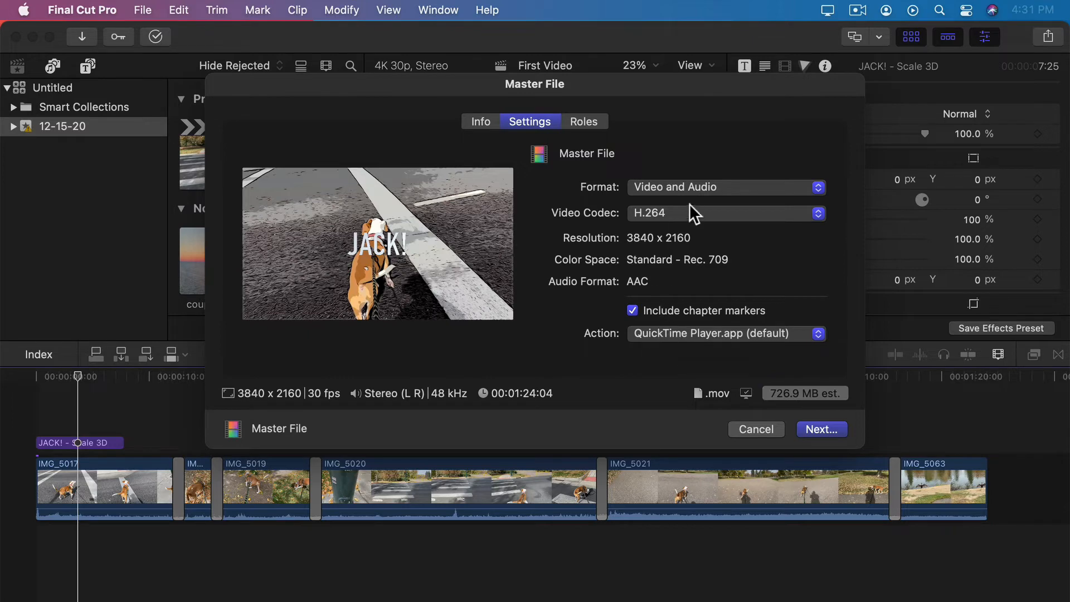
pyautogui.click(667, 333)
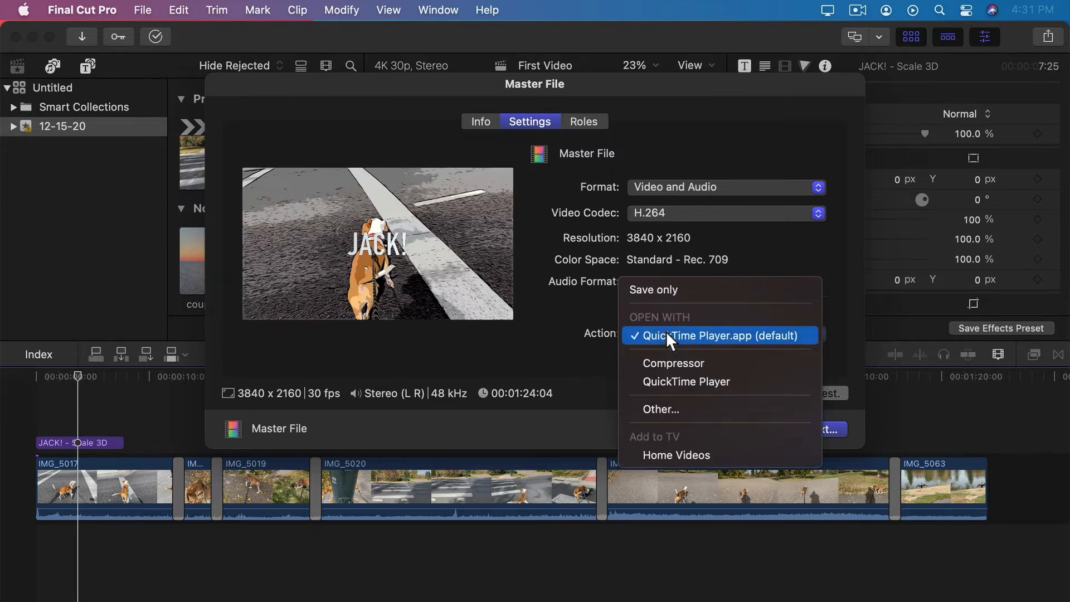
pyautogui.click(666, 287)
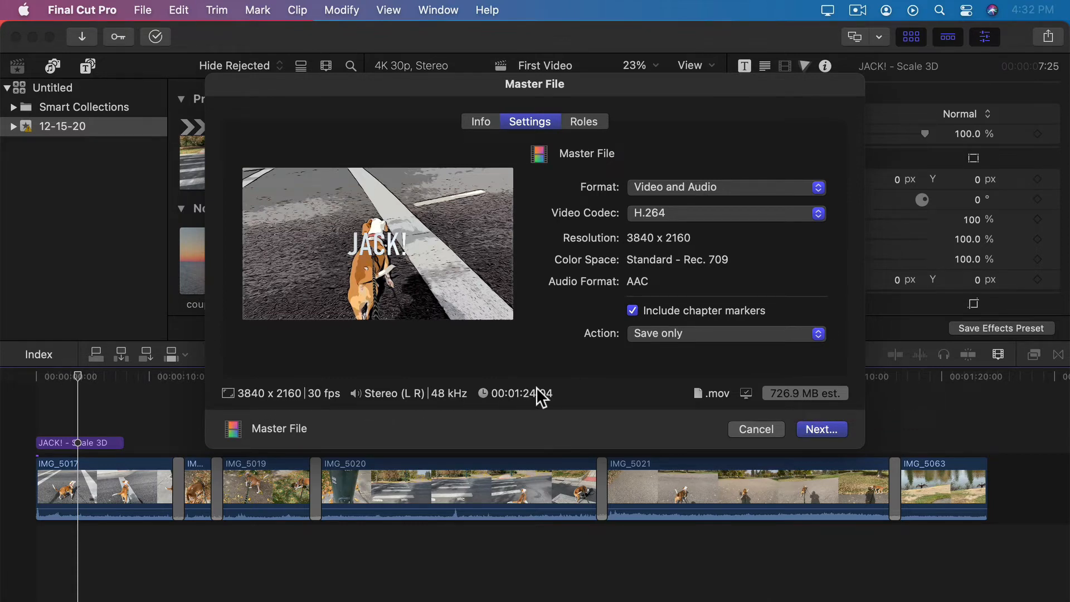
pyautogui.click(819, 428)
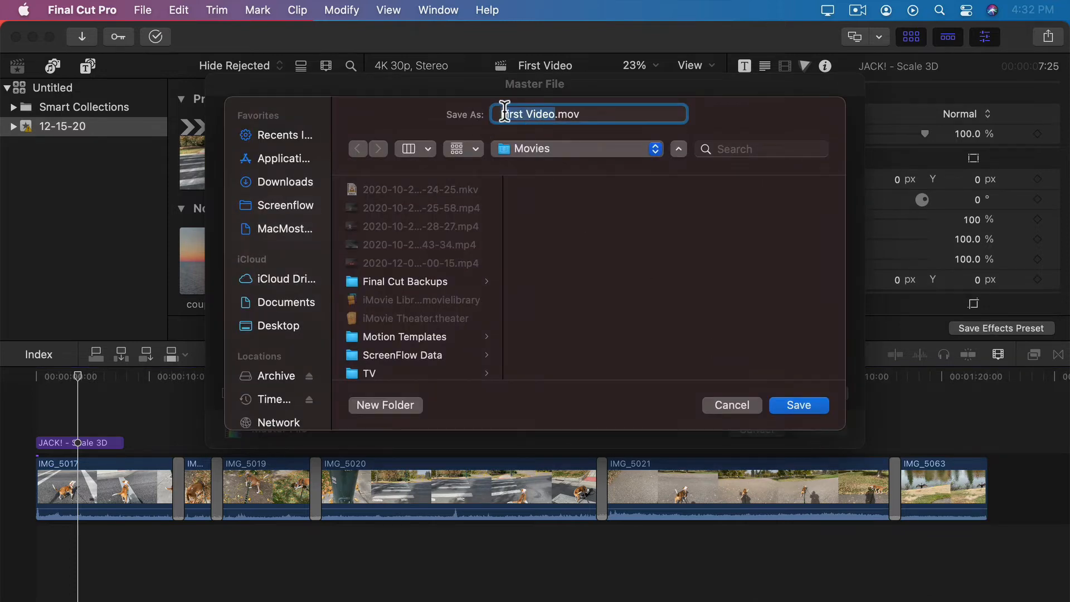
pyautogui.click(732, 405)
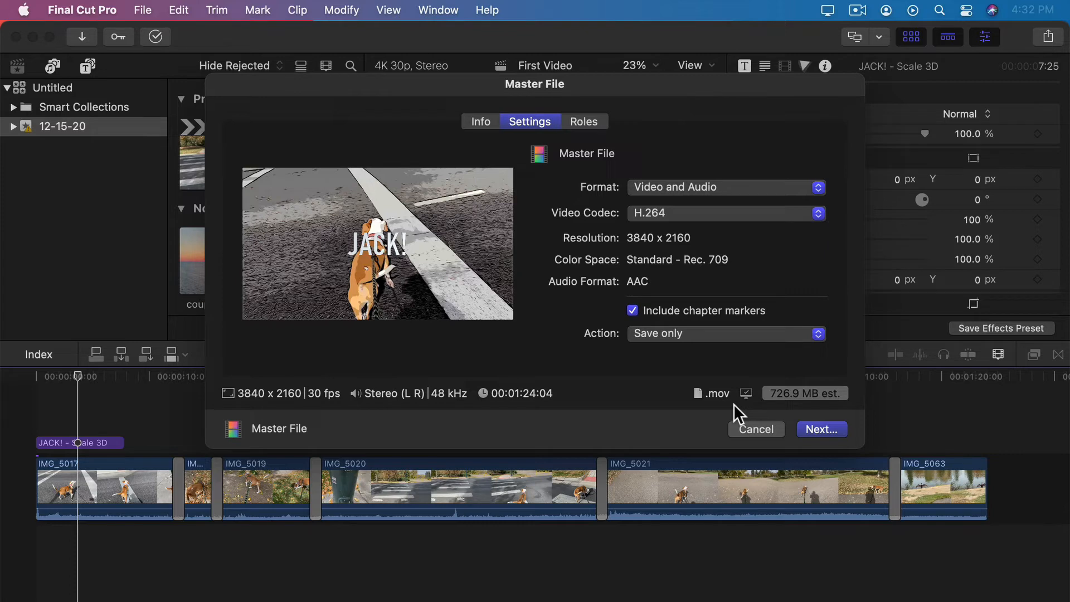
# Switch the format to Computer, try the H.264 Better Quality codec and return to H.264 Faster Encode
pyautogui.click(691, 184)
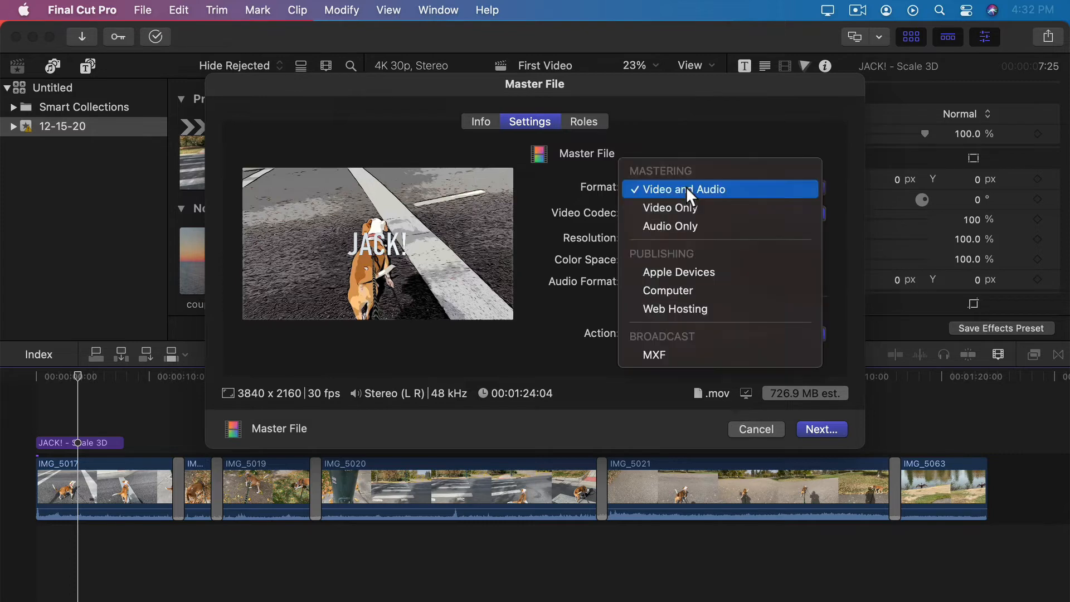
pyautogui.click(678, 293)
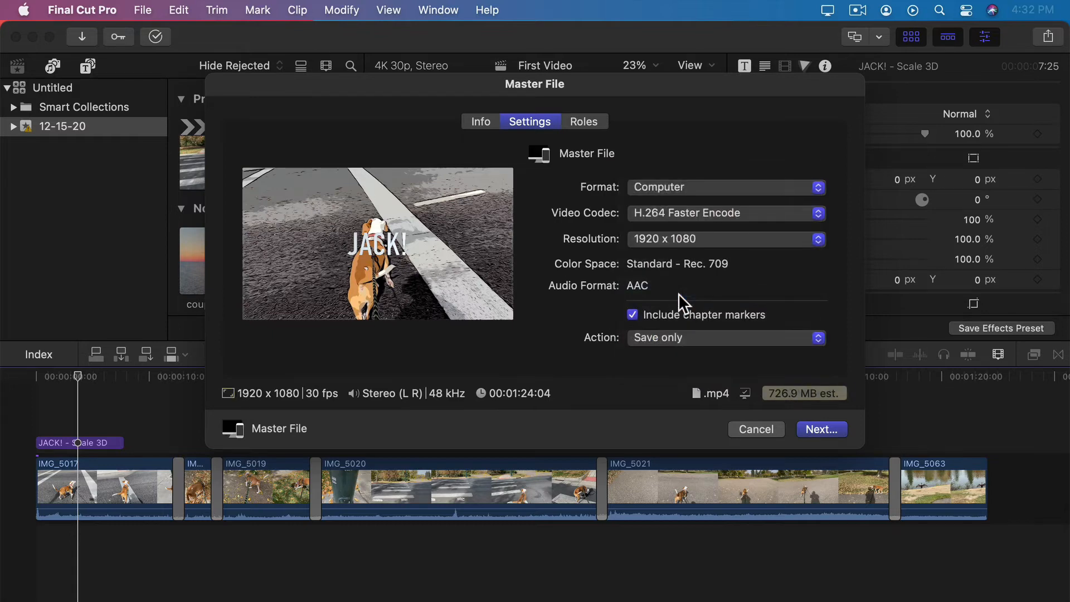
pyautogui.click(663, 214)
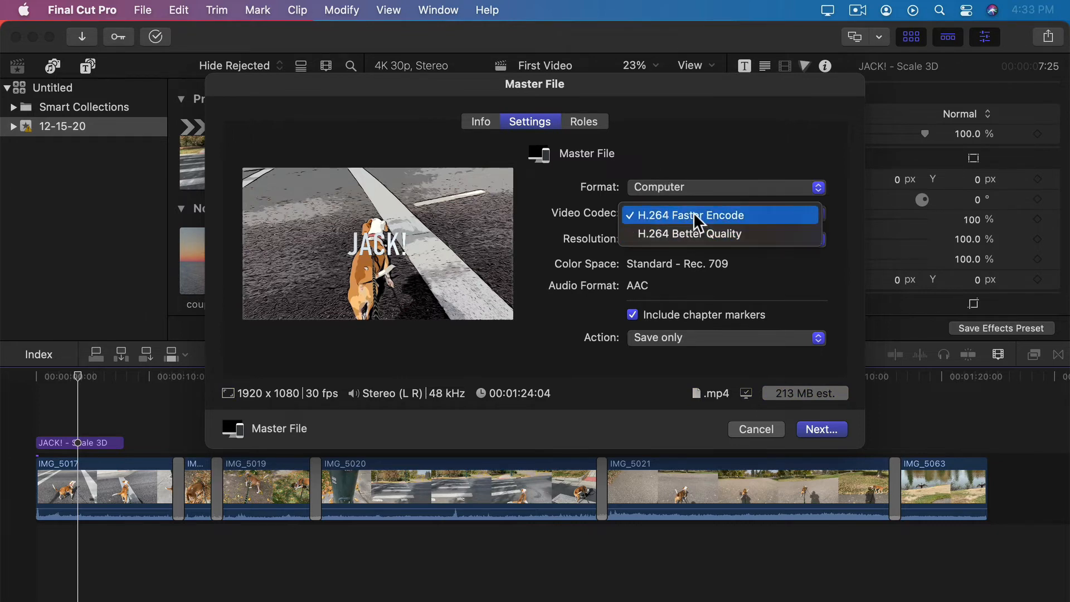
pyautogui.click(667, 234)
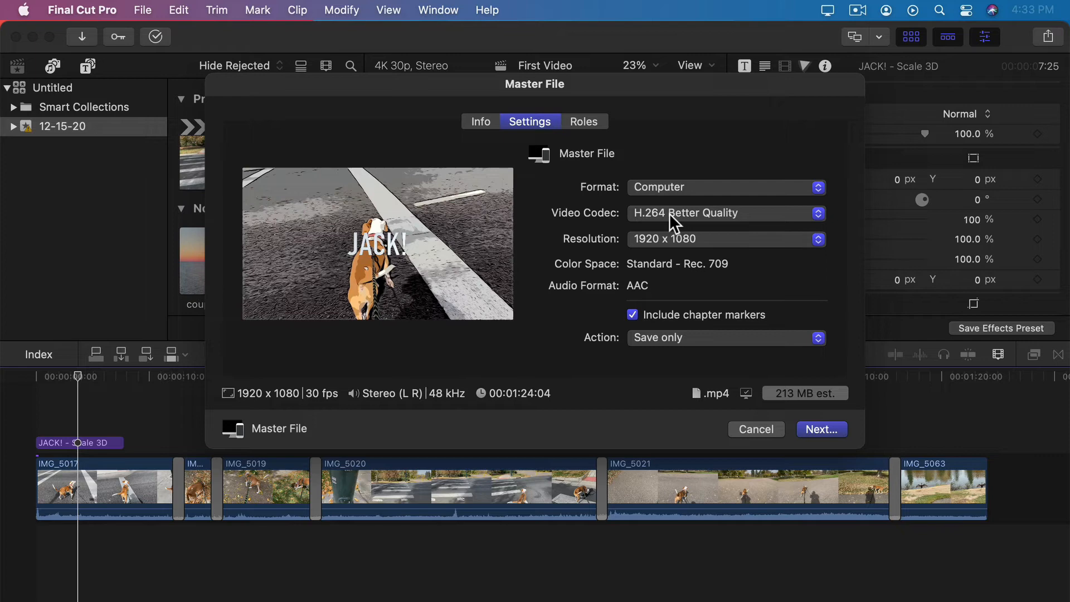
pyautogui.click(670, 213)
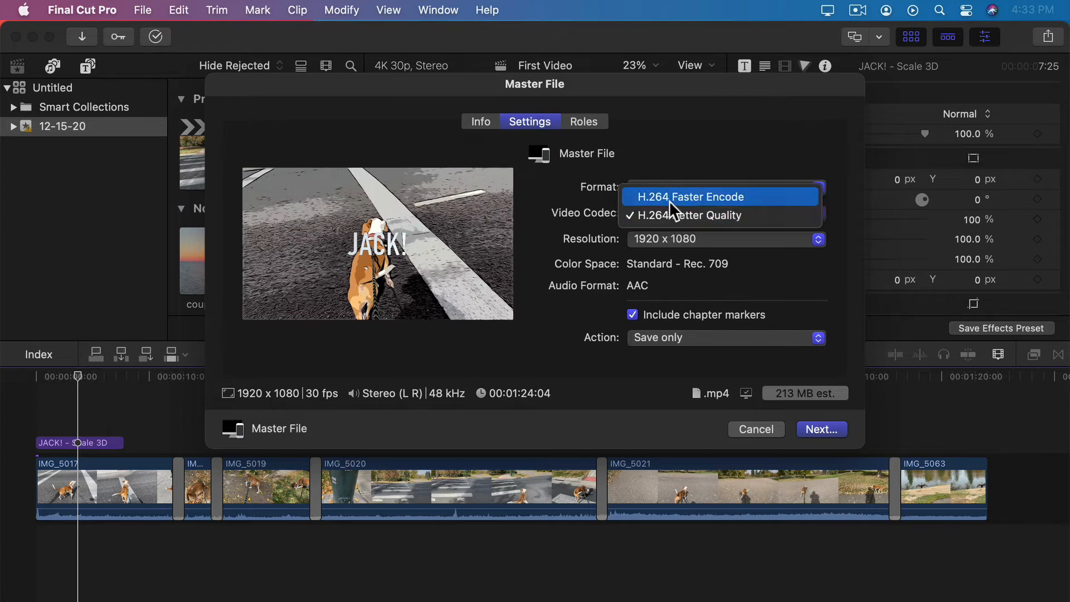
pyautogui.click(670, 200)
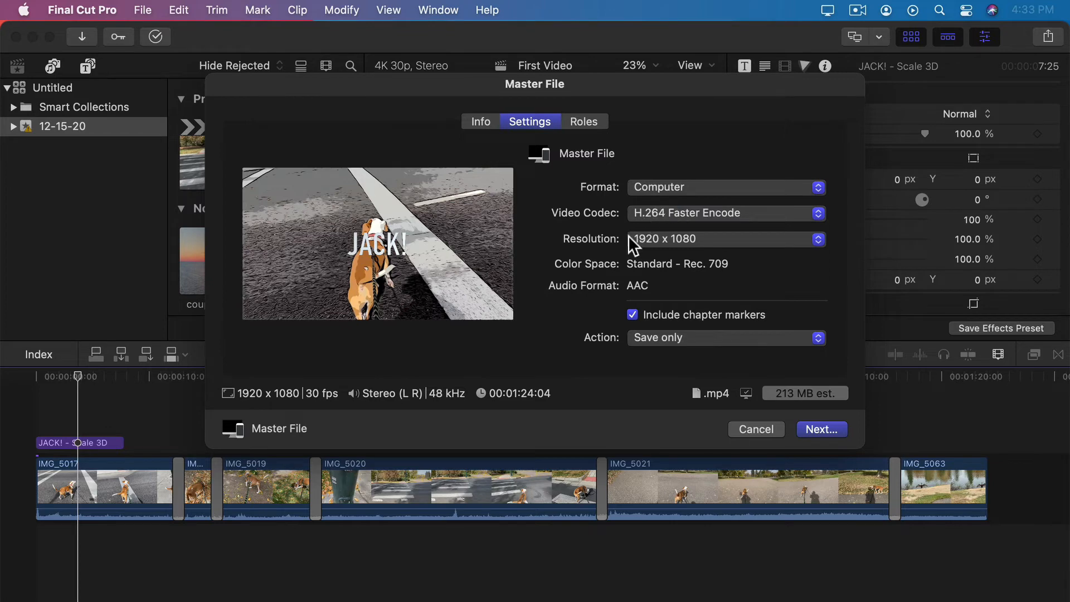
# Keep the resolution at 1920 x 1080 and switch the format to Web Hosting
pyautogui.click(658, 239)
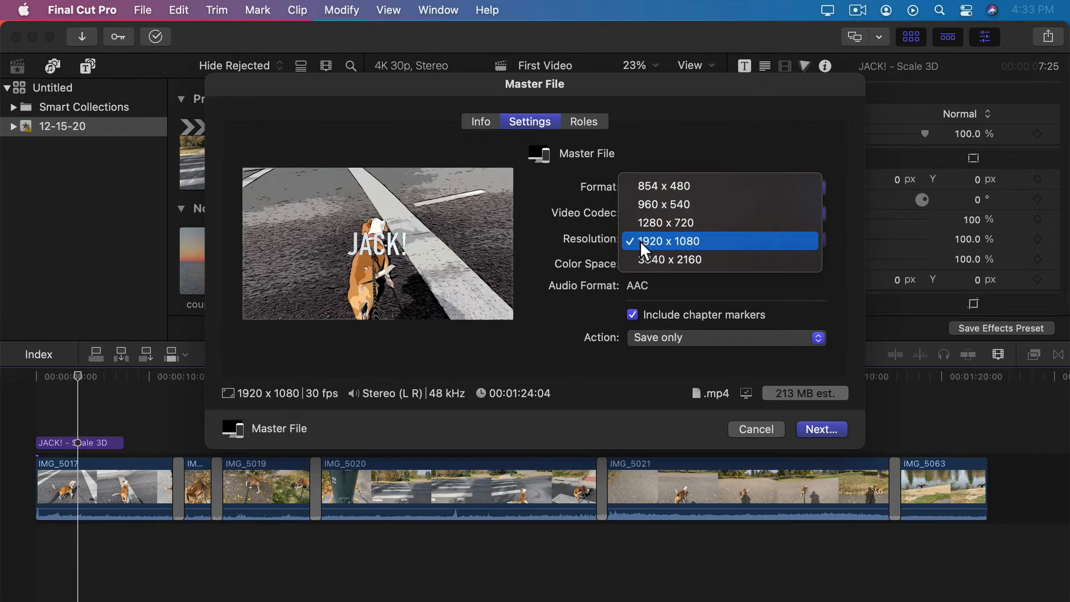
pyautogui.click(675, 241)
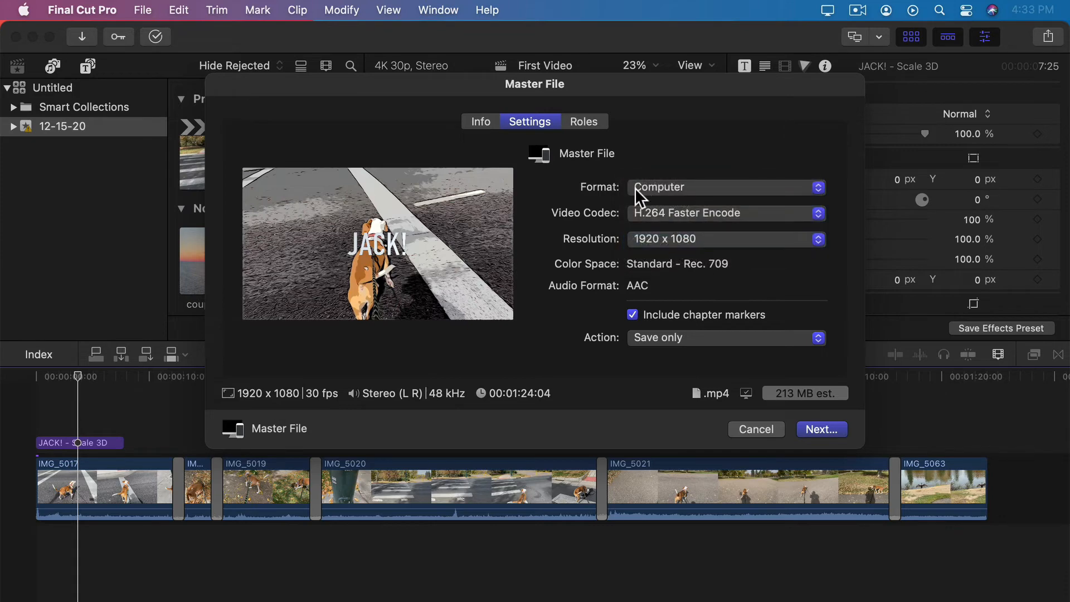
pyautogui.click(650, 188)
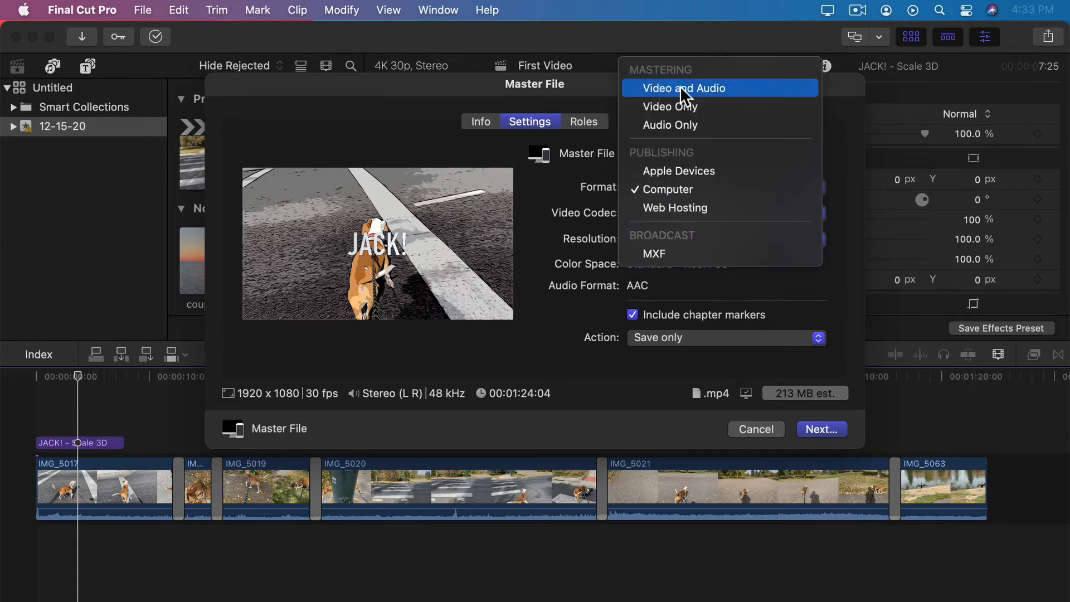
pyautogui.click(564, 155)
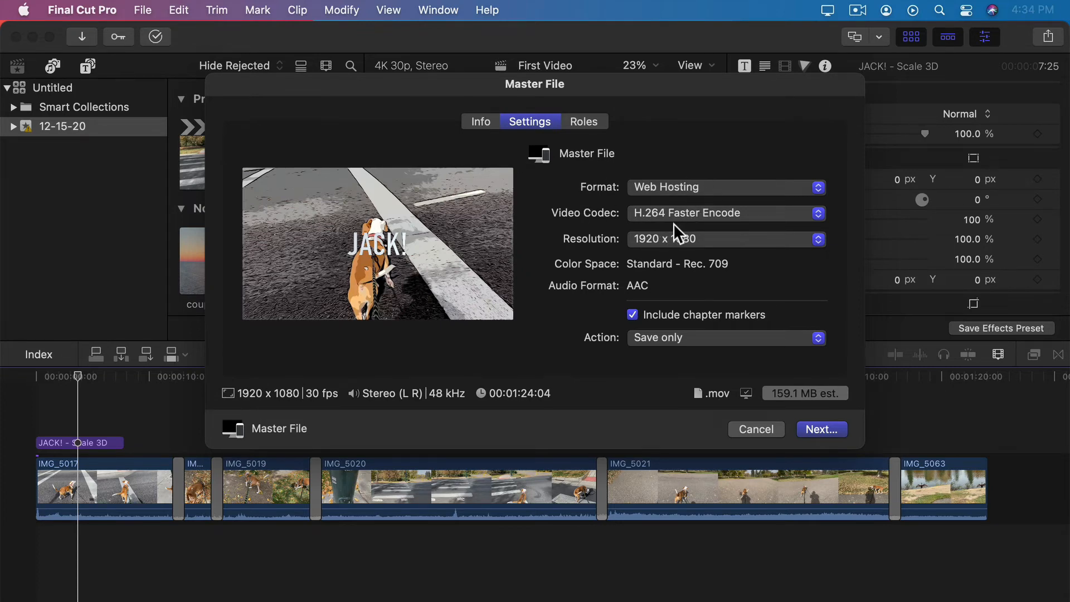
# Set the format back to Video and Audio with the H.264 codec, and cancel the Master File export
pyautogui.click(670, 187)
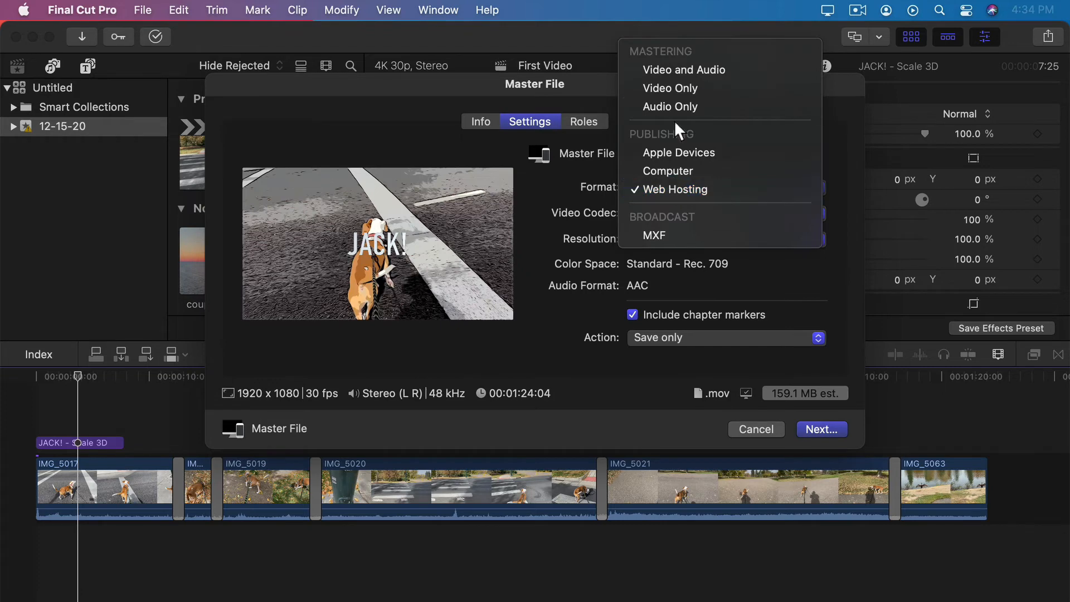
pyautogui.click(674, 70)
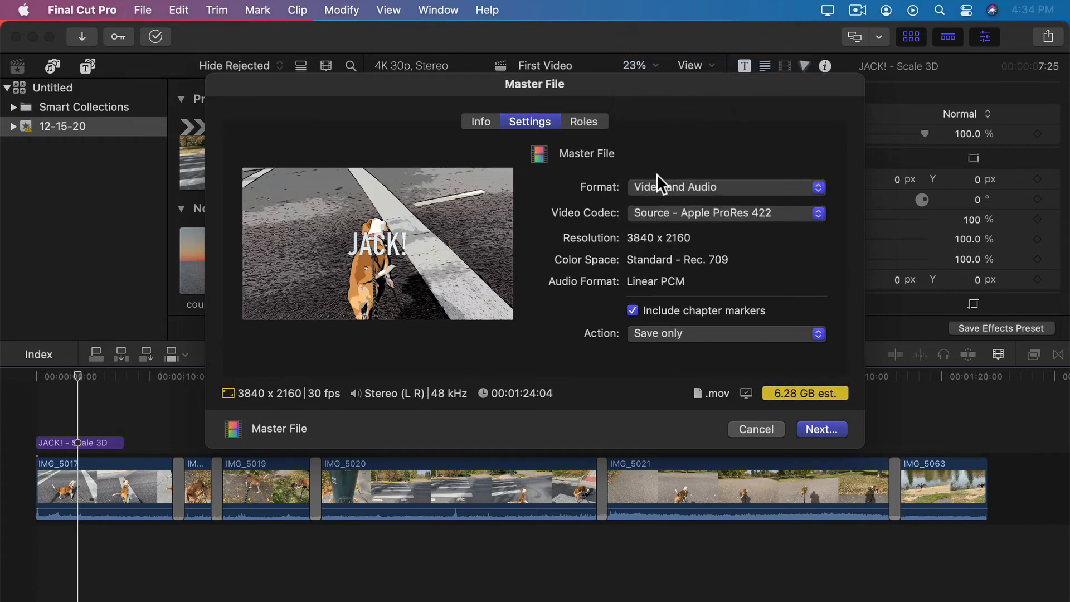
pyautogui.click(715, 210)
pyautogui.click(688, 350)
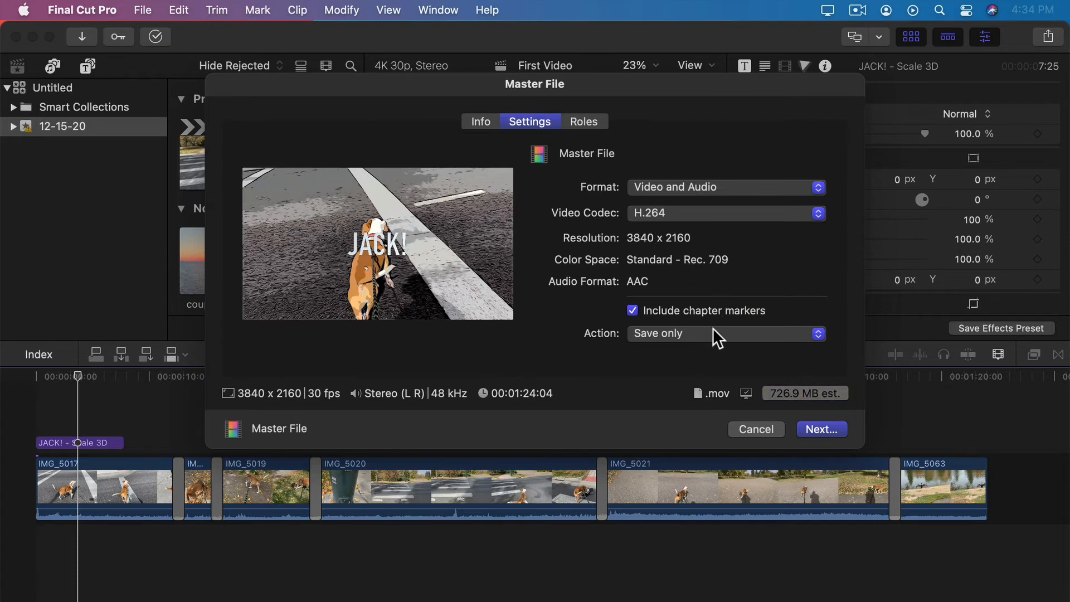
pyautogui.click(750, 429)
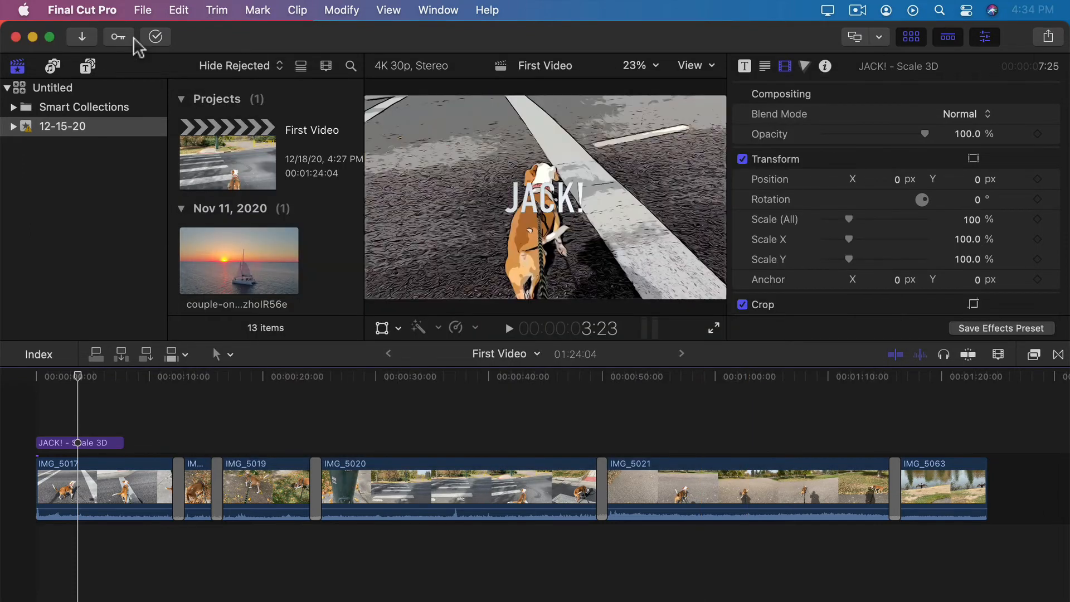
# Open the Apple Devices 1080p share settings, examine the format options and cancel the export
pyautogui.click(140, 10)
pyautogui.moveTo(174, 218)
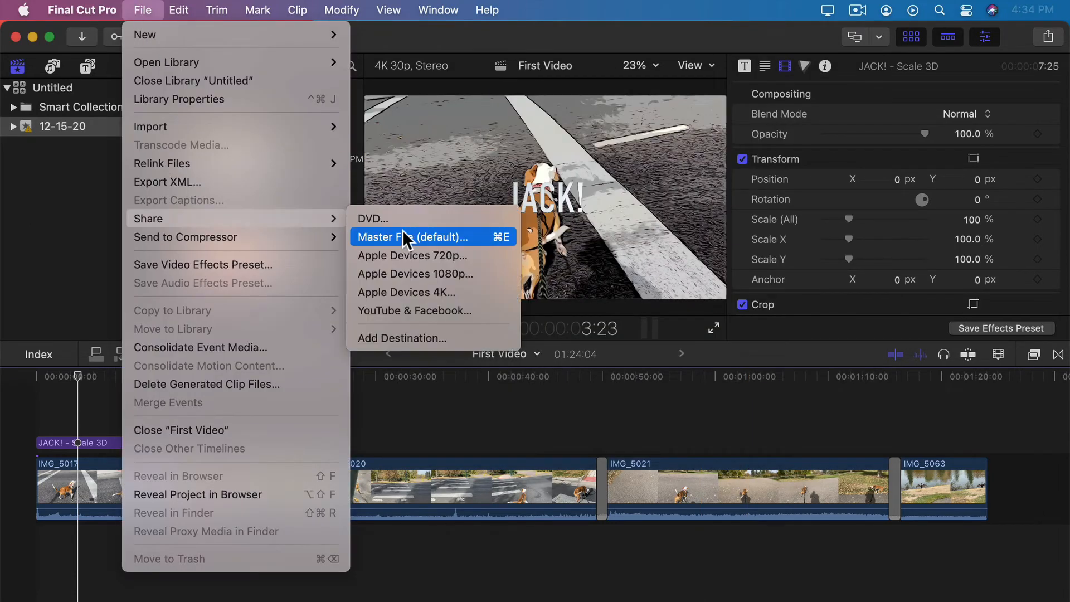
pyautogui.click(397, 276)
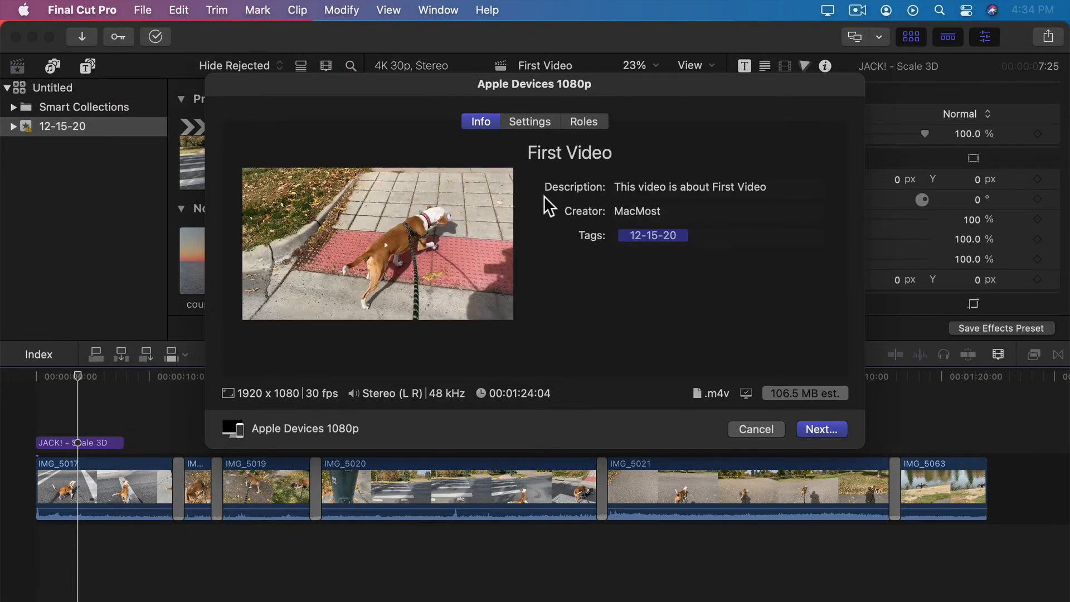
pyautogui.click(536, 122)
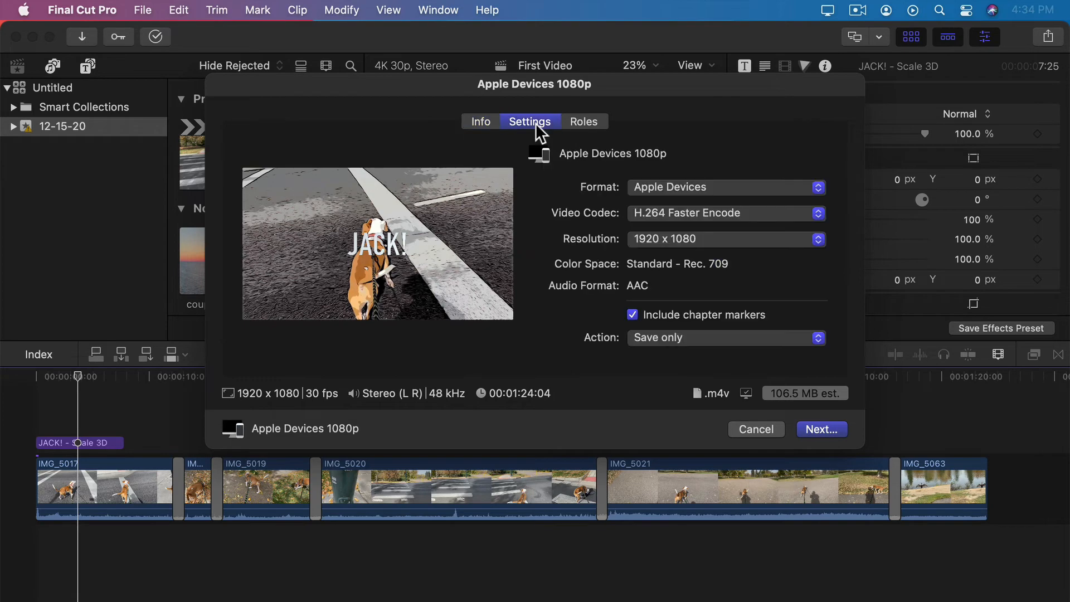
pyautogui.click(674, 185)
pyautogui.click(674, 188)
pyautogui.click(747, 429)
# Add an Export File destination to the list of share destinations
pyautogui.click(143, 10)
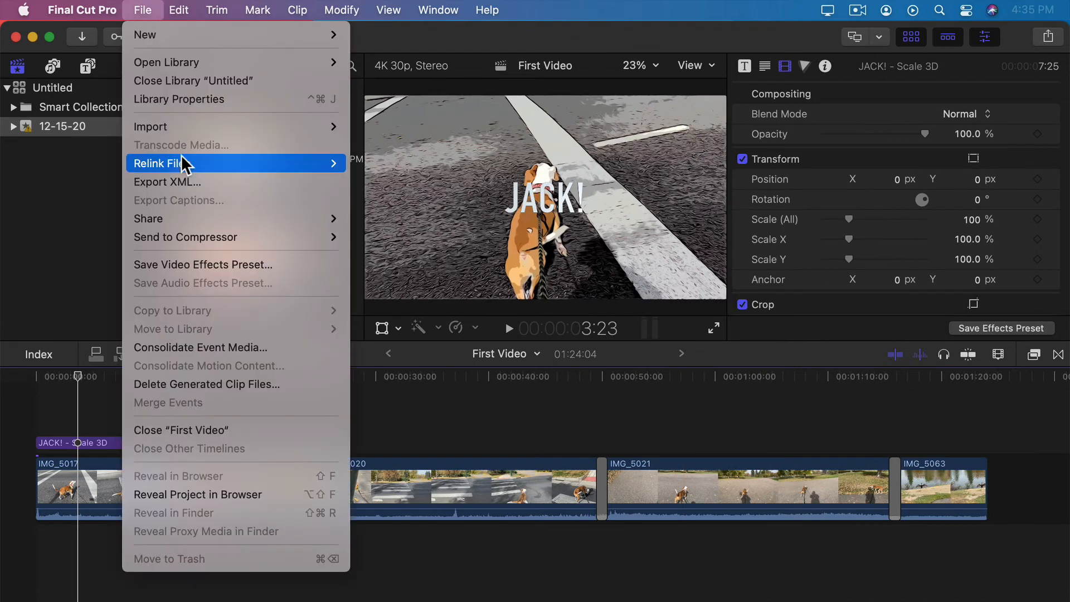
pyautogui.moveTo(211, 219)
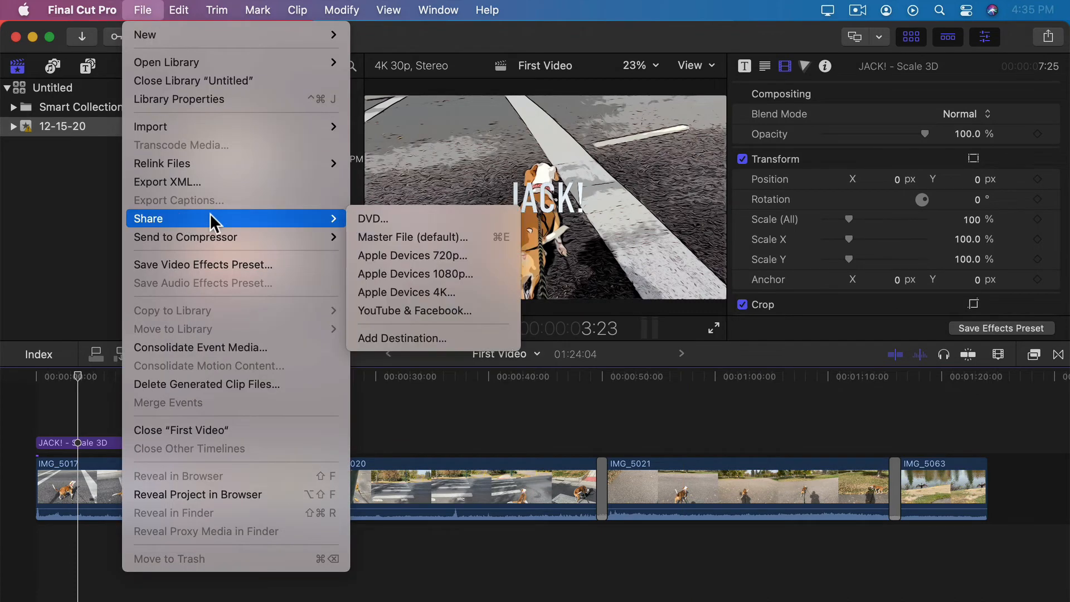
pyautogui.click(403, 338)
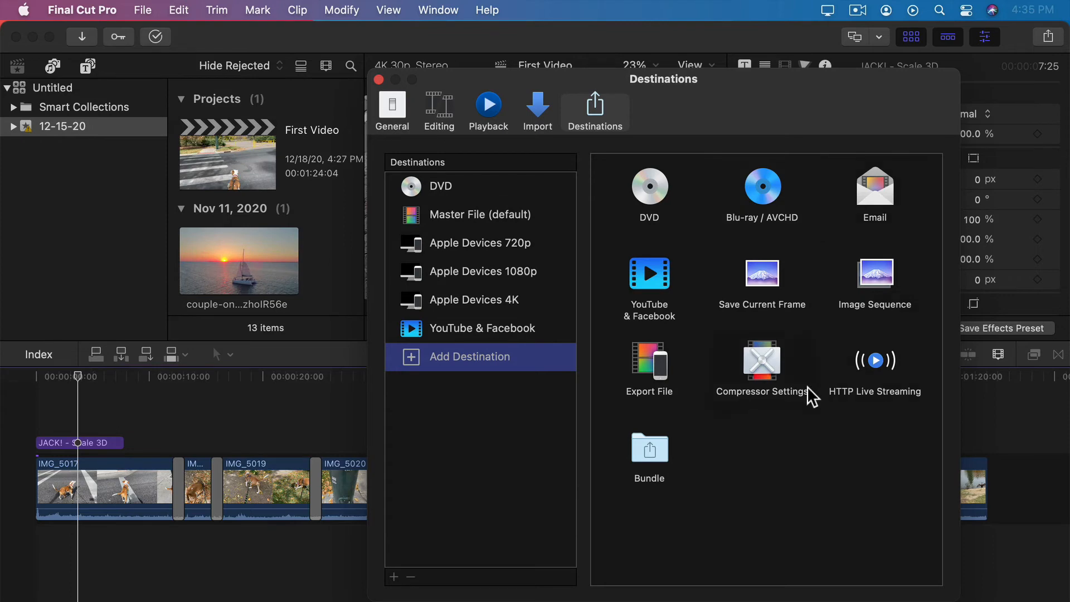
pyautogui.doubleClick(644, 369)
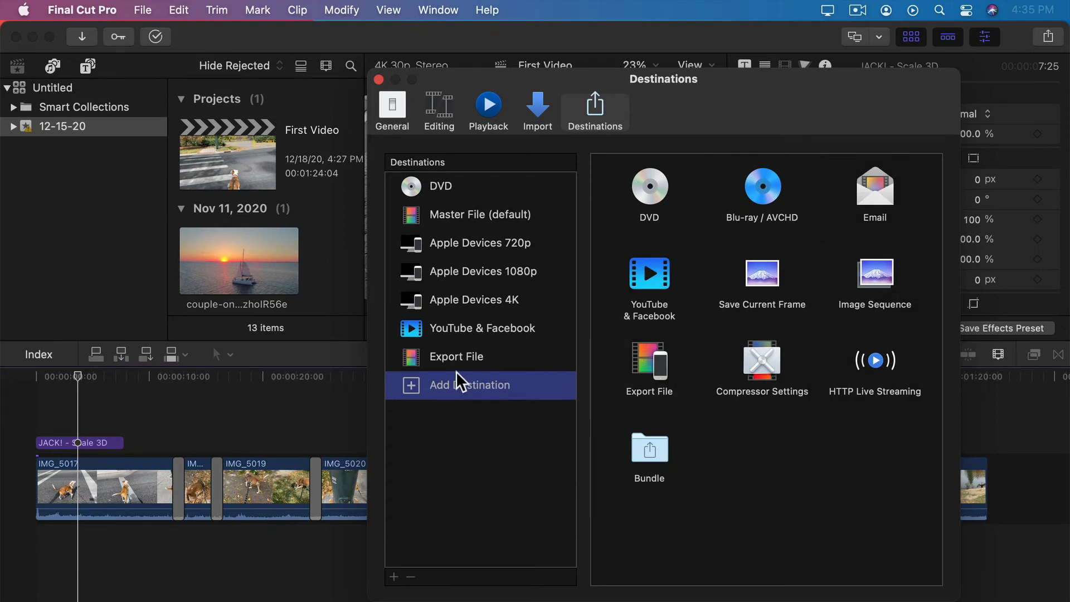
# Set the new Export File destination's video codec to H.264 and its action to Save only
pyautogui.click(432, 359)
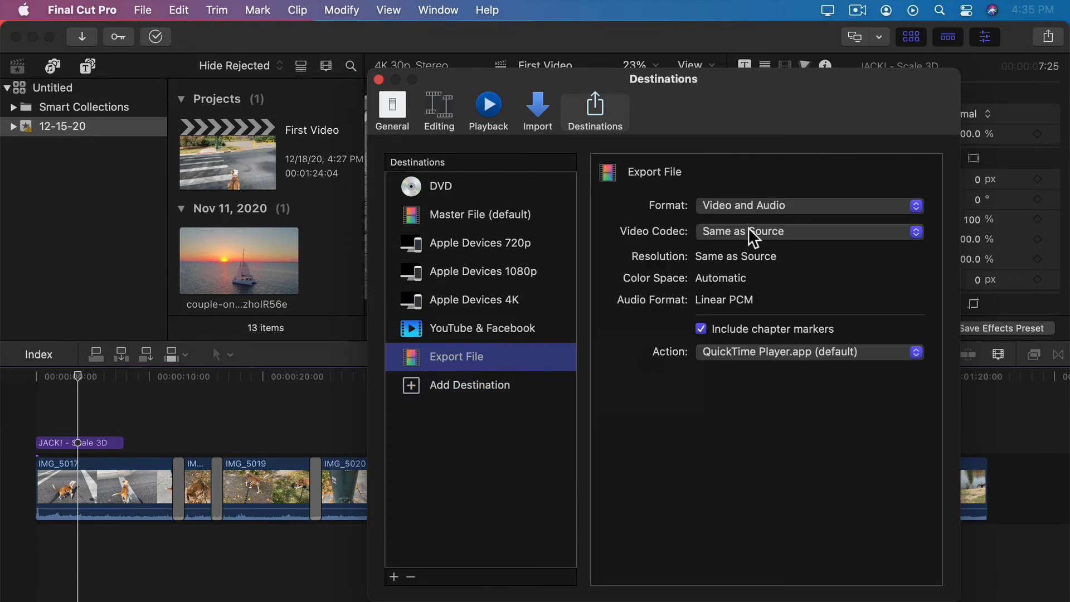
pyautogui.click(754, 207)
pyautogui.click(754, 206)
pyautogui.click(770, 234)
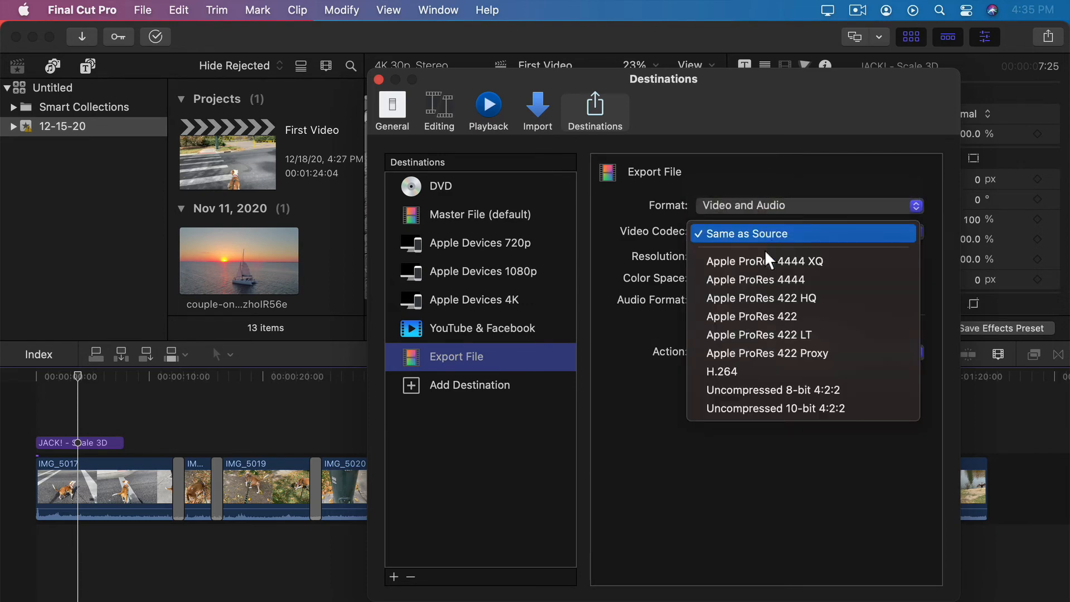
pyautogui.click(765, 371)
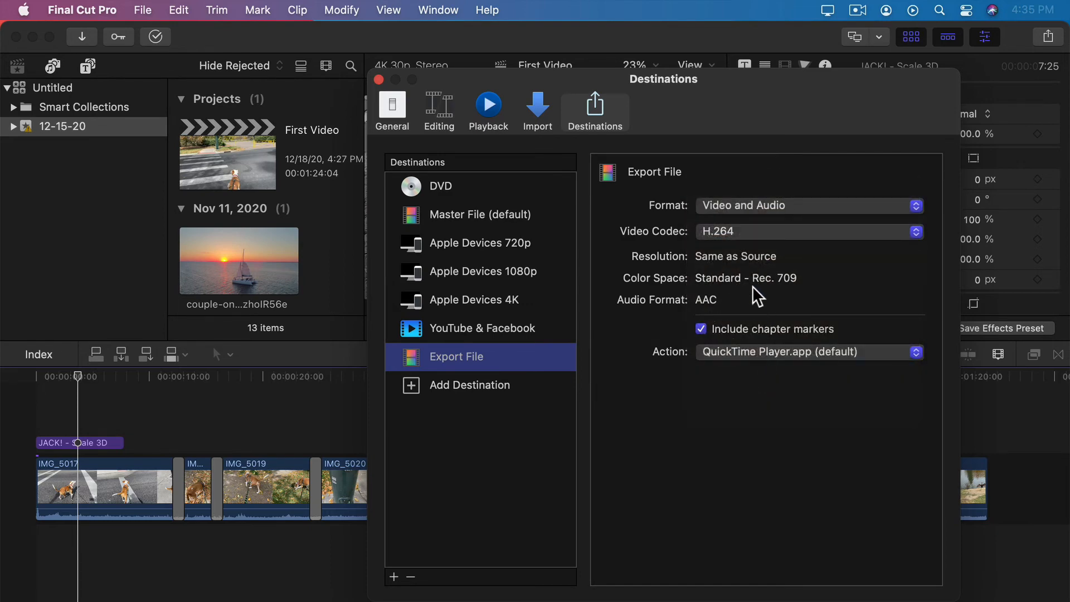
pyautogui.click(735, 353)
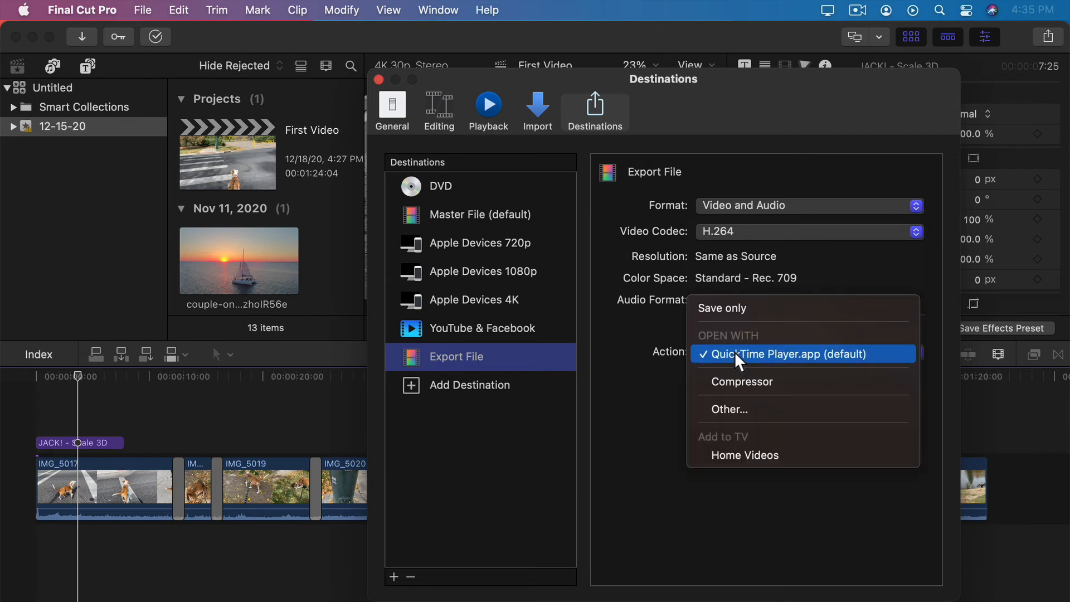
pyautogui.click(732, 307)
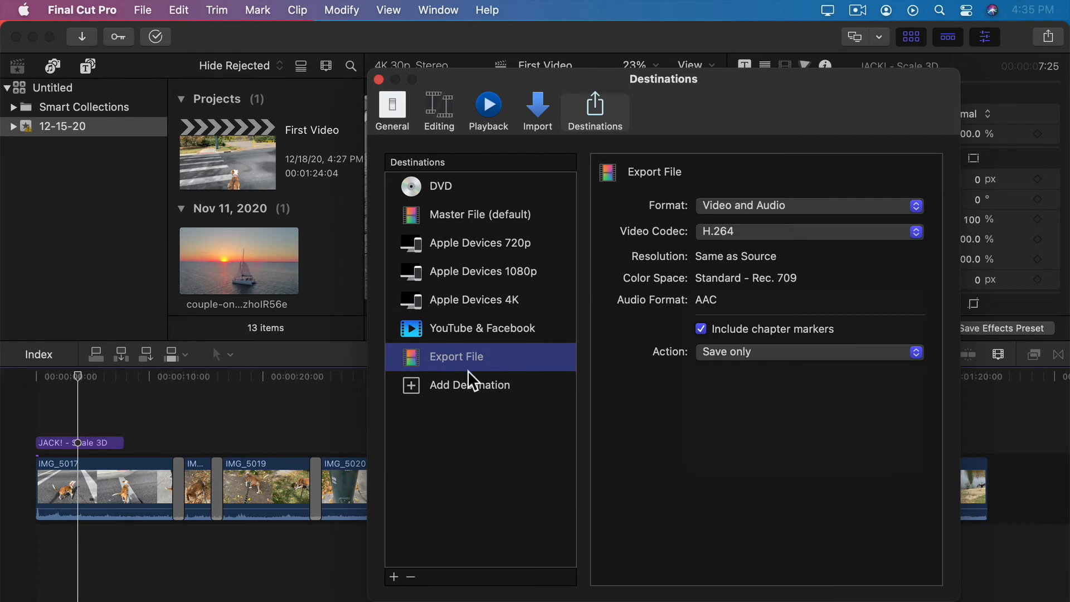
# Start adding a Compressor Settings destination, browse the Built-in setting groups and cancel the selection
pyautogui.click(413, 386)
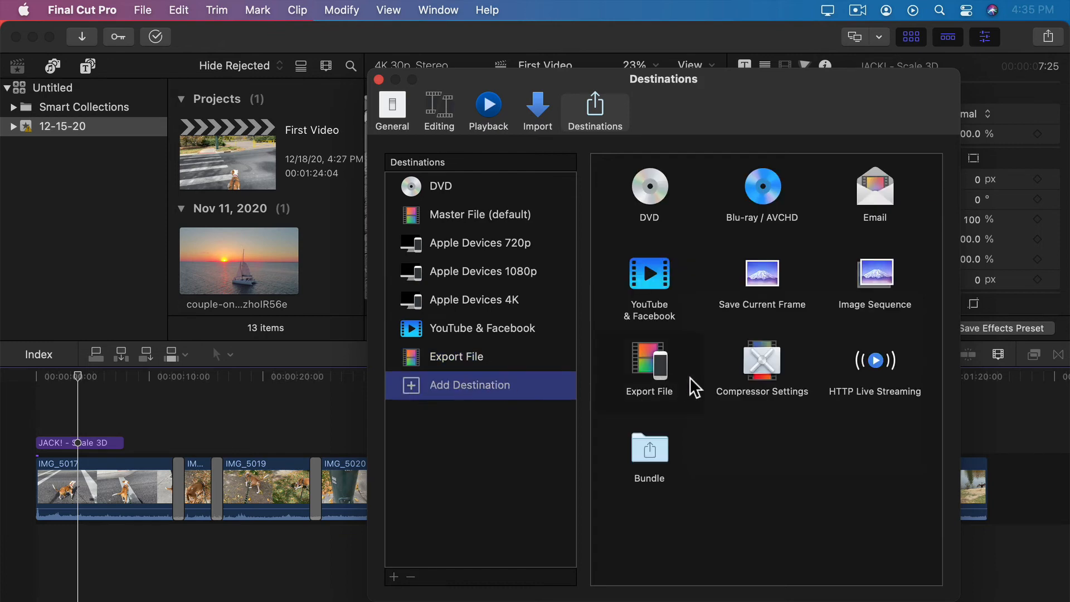
pyautogui.doubleClick(763, 363)
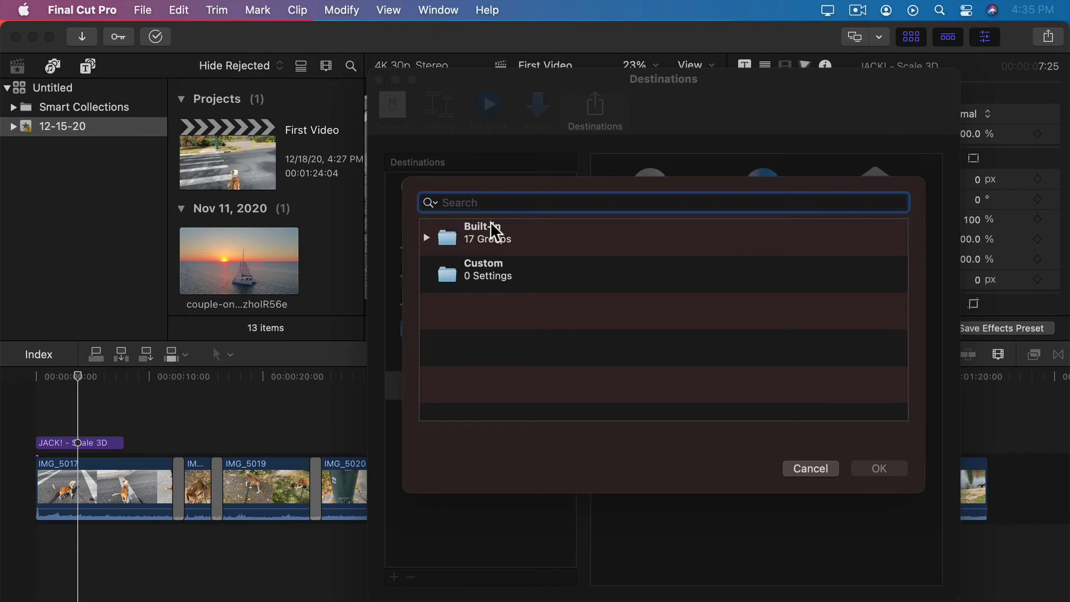
pyautogui.click(426, 237)
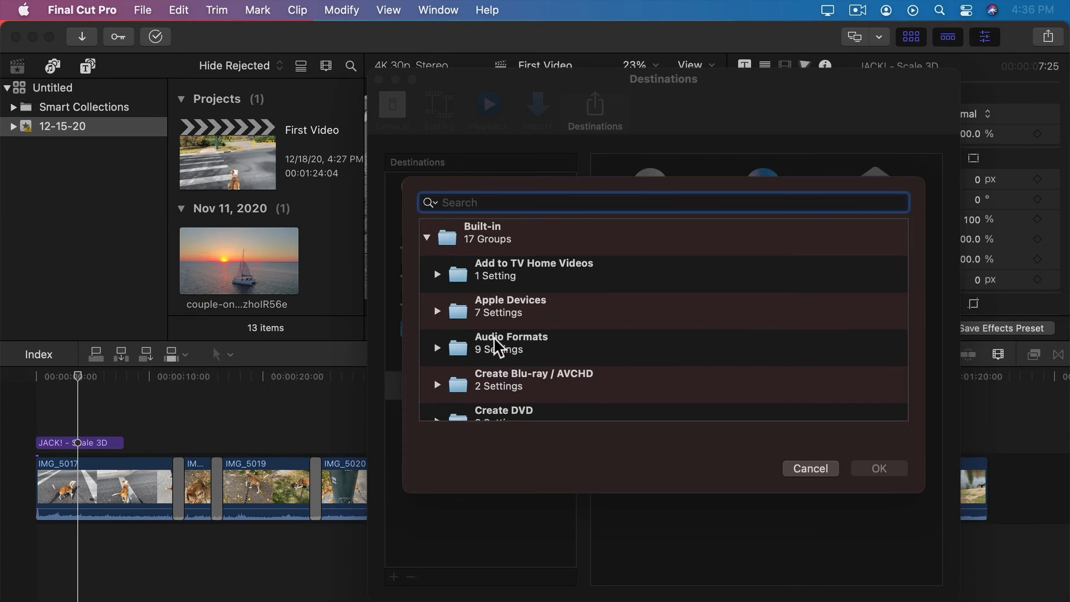
pyautogui.scroll(-10, 440, 286)
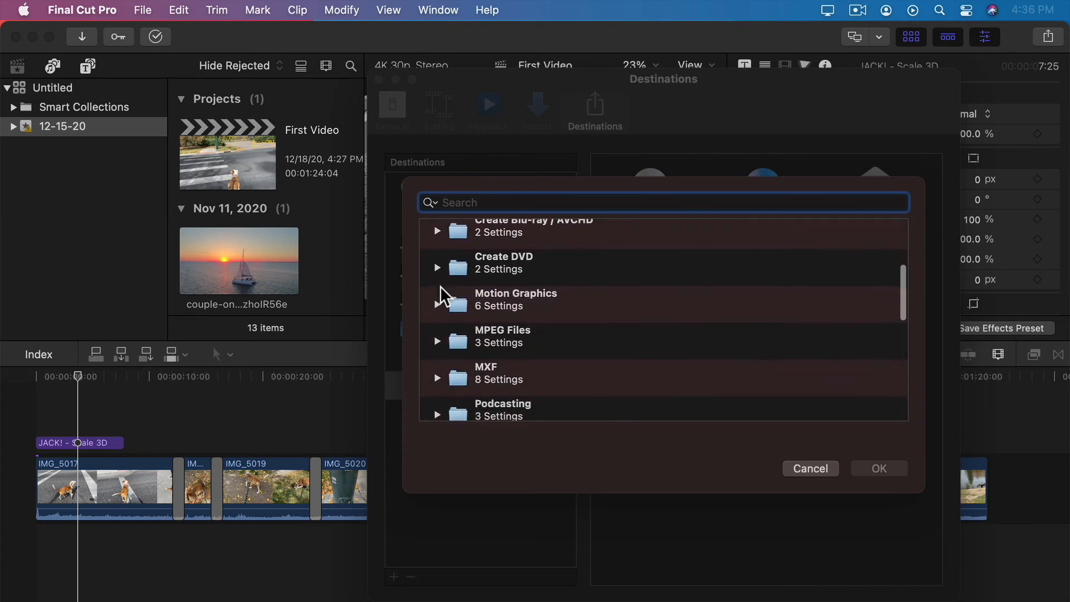
pyautogui.scroll(-5, 441, 287)
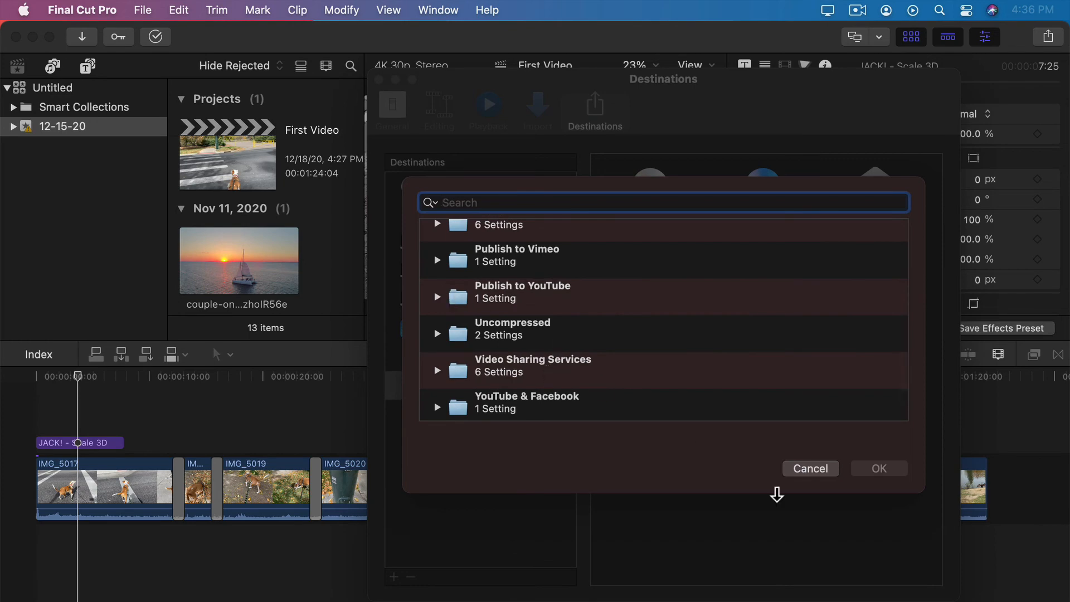
pyautogui.click(808, 468)
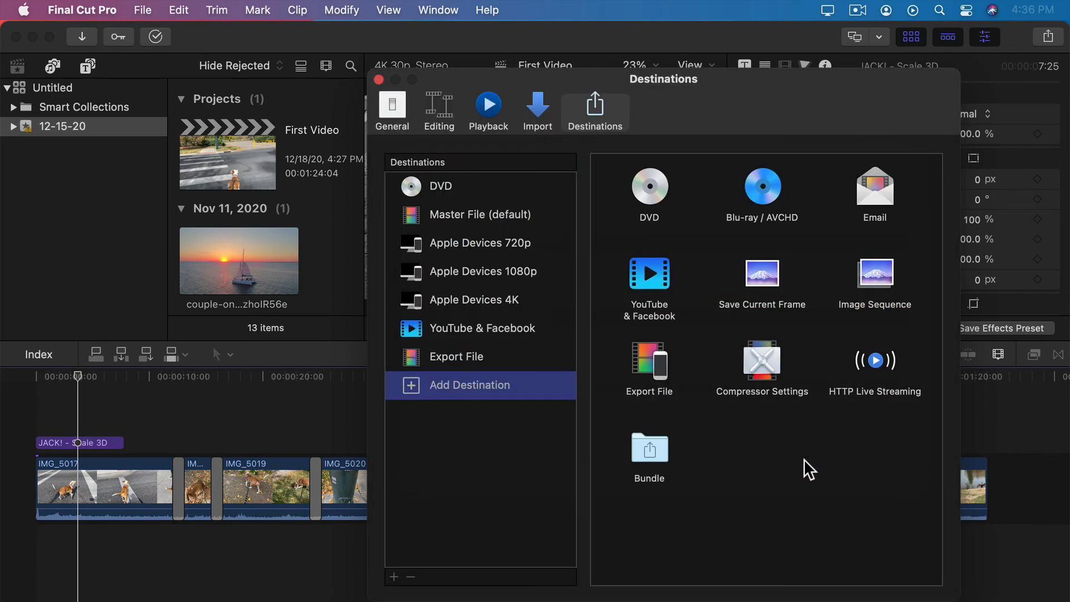
# Switch to the App Store and examine the Compressor page's preview and description
pyautogui.moveTo(299, 594)
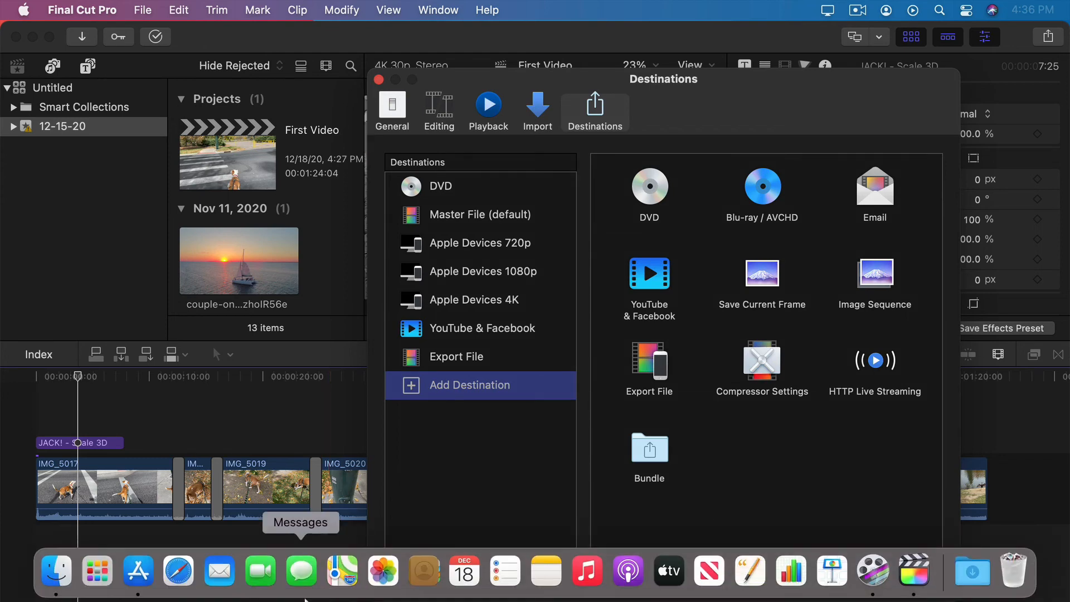
pyautogui.click(143, 583)
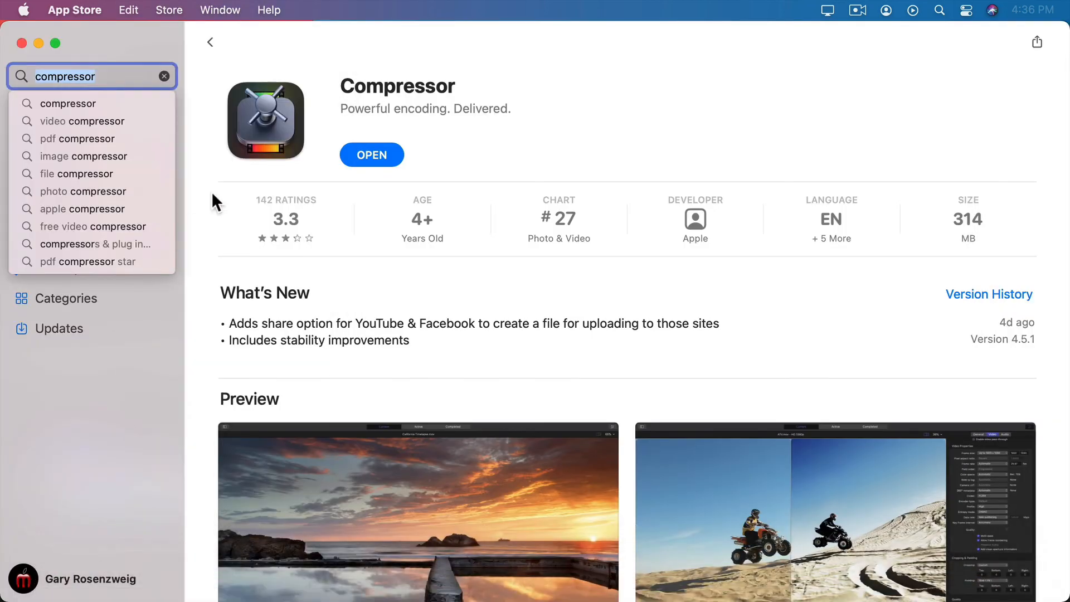
pyautogui.click(473, 139)
pyautogui.scroll(-1, 481, 248)
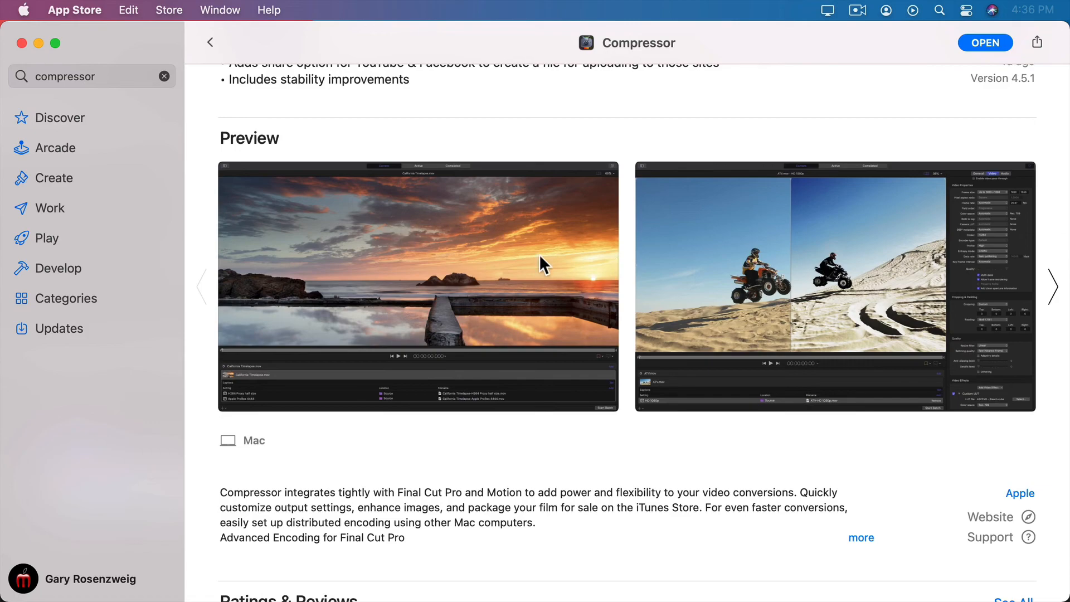
pyautogui.scroll(5, 637, 260)
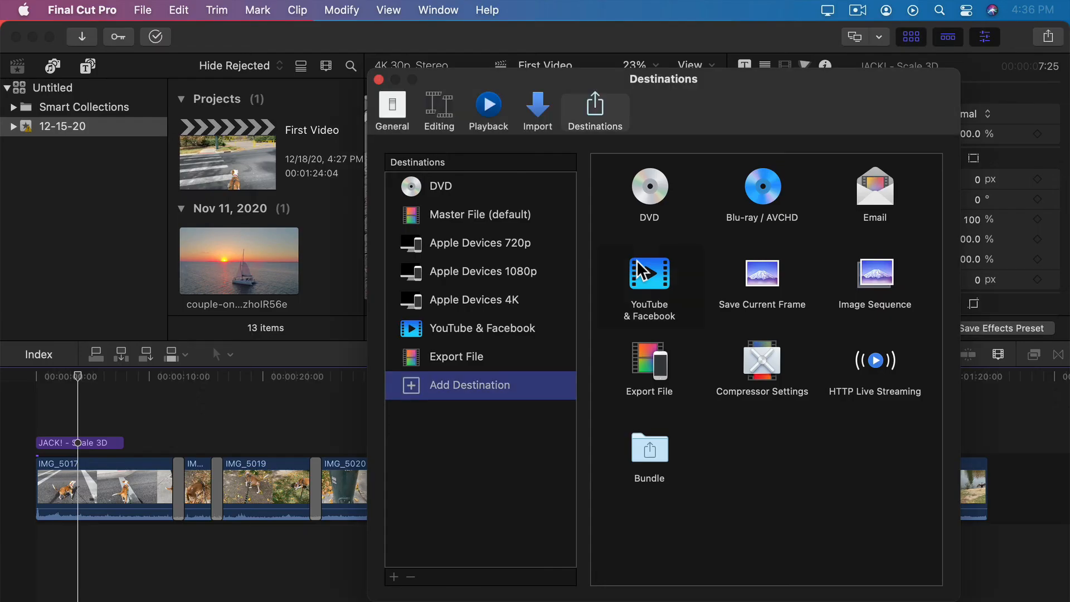
# Review the Built-in and Custom groups of the Compressor Settings destination, cancel the selection and close the Destinations preferences
pyautogui.doubleClick(766, 357)
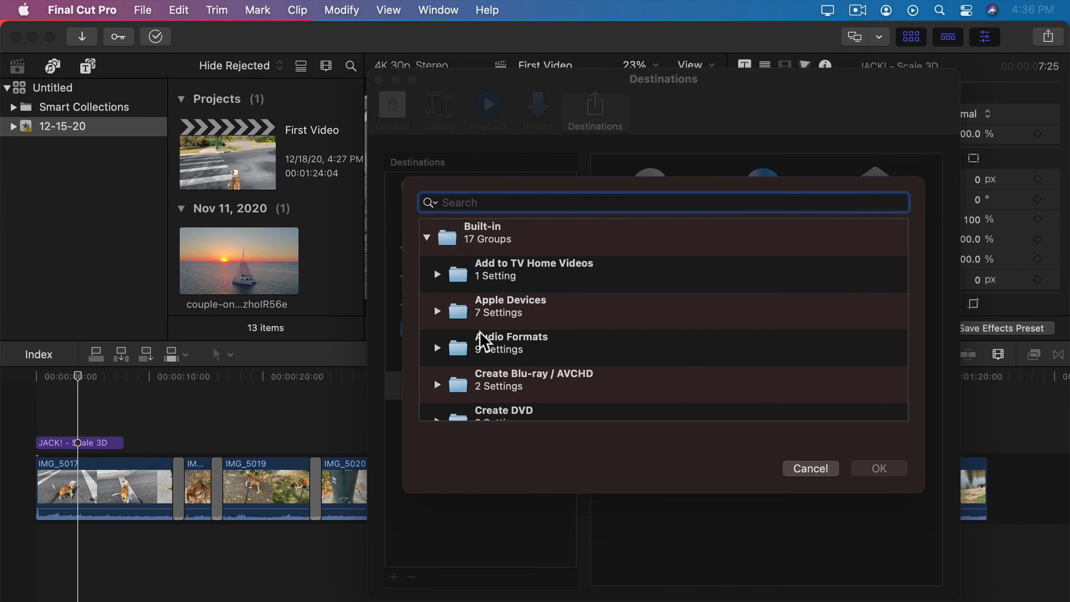
pyautogui.click(427, 239)
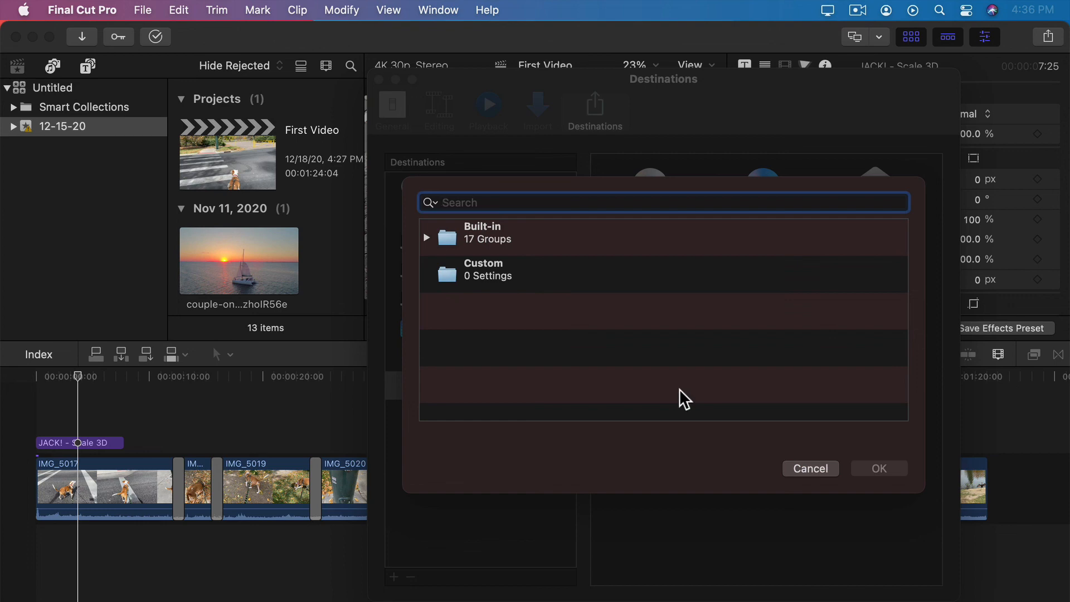
pyautogui.click(809, 469)
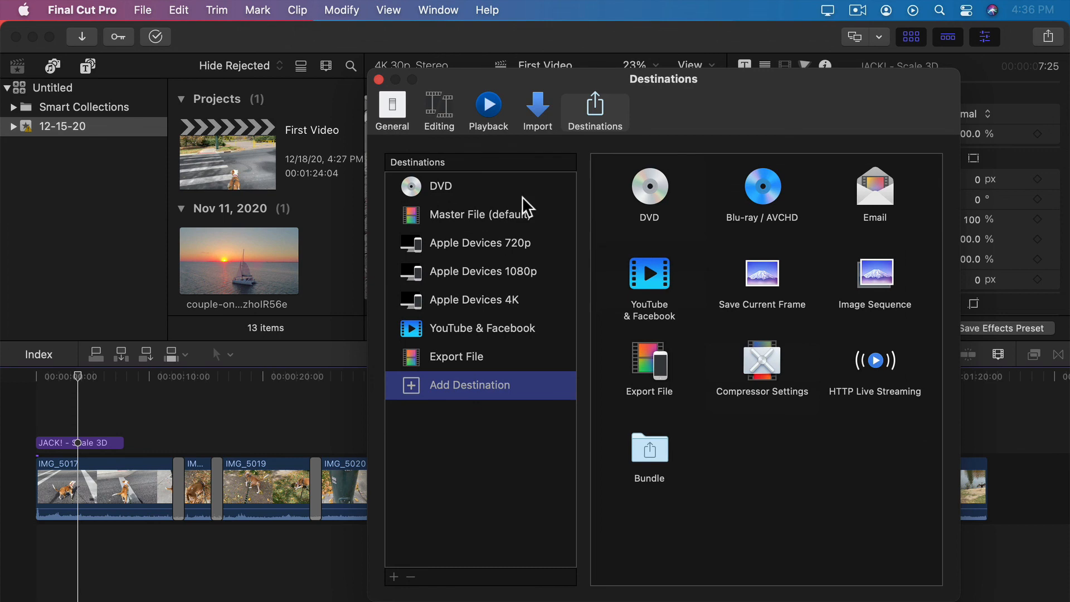
pyautogui.click(379, 79)
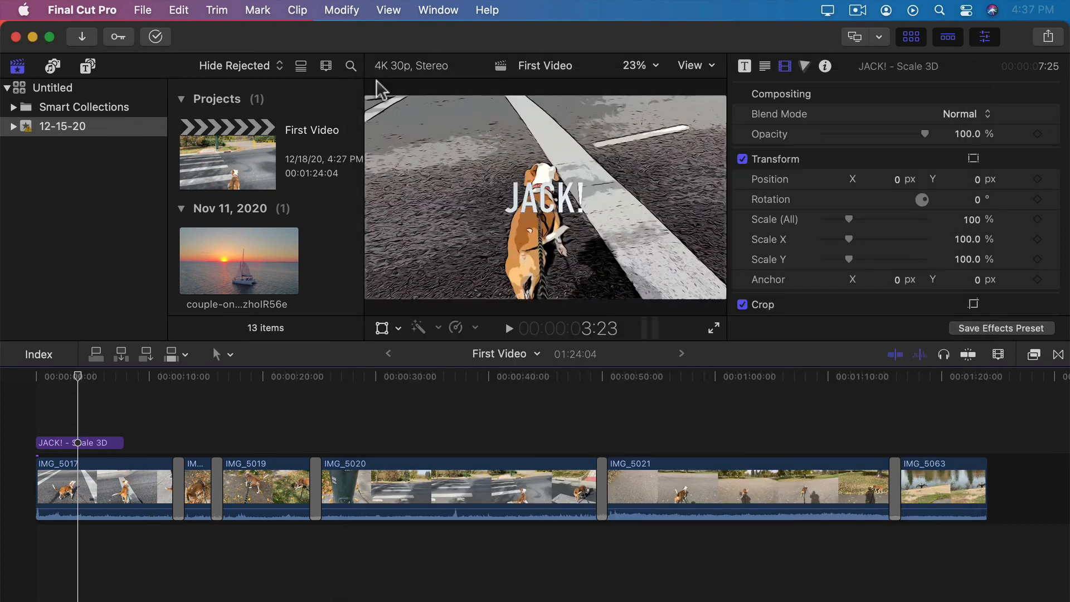